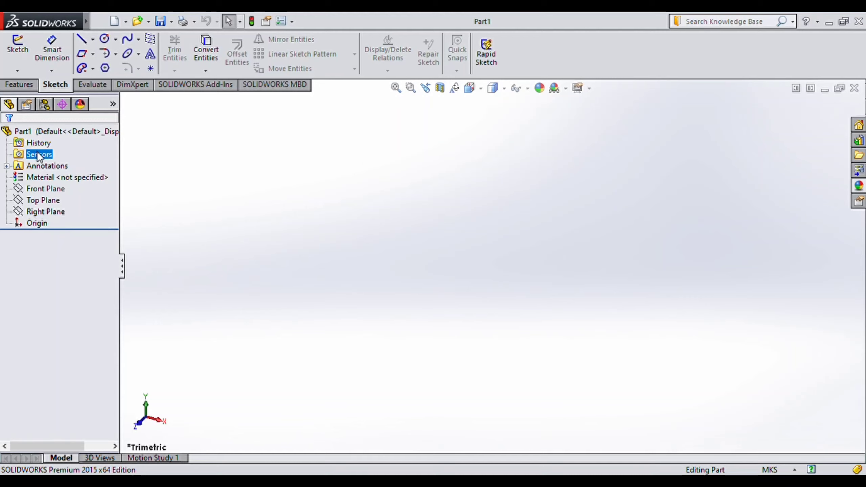
# Examine the Front, Top and Right planes and the origin one by one in the part.
pyautogui.click(40, 167)
pyautogui.click(45, 189)
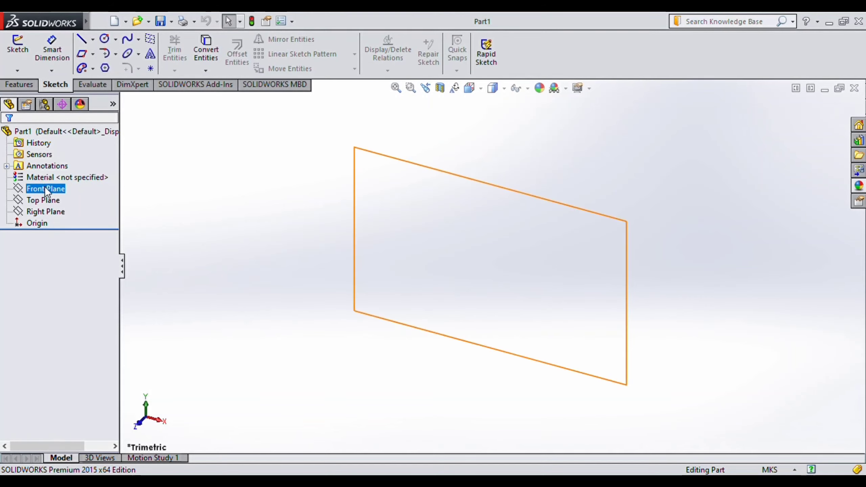
pyautogui.click(268, 275)
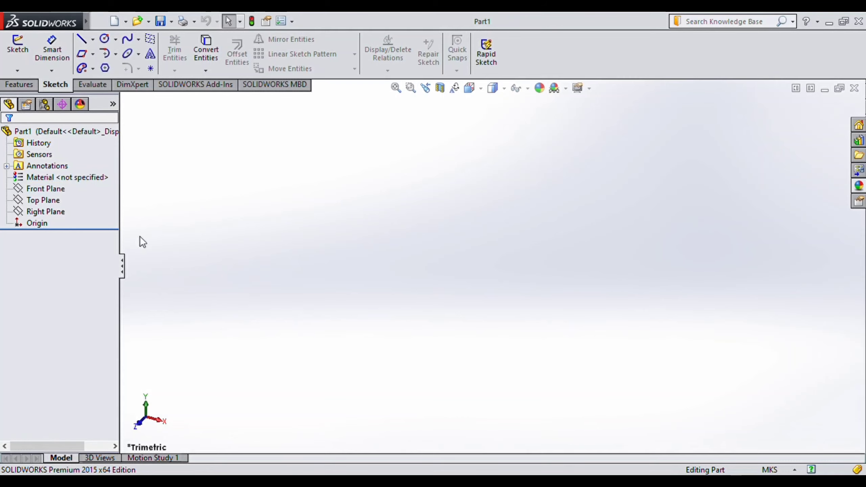
pyautogui.click(60, 190)
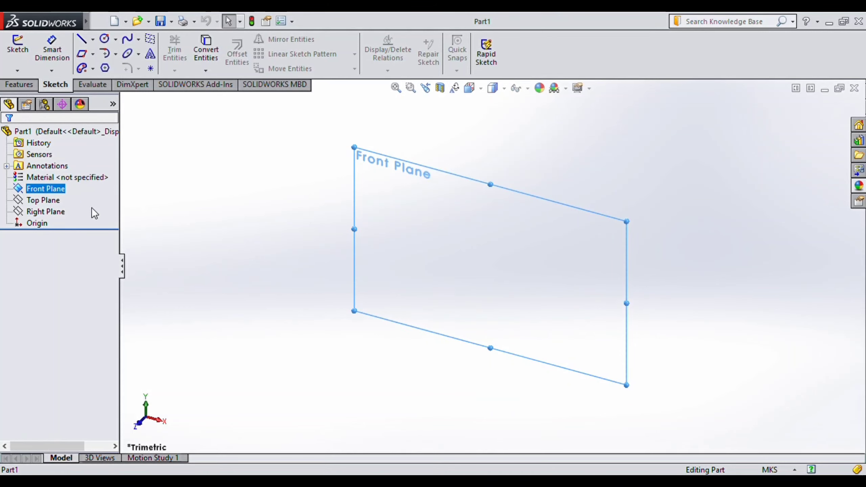
pyautogui.click(44, 201)
pyautogui.click(46, 212)
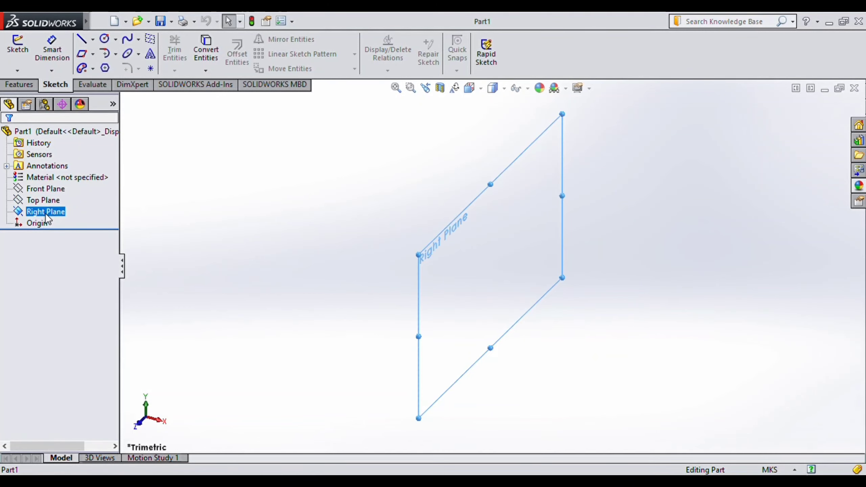
pyautogui.keyDown('ctrl'); pyautogui.click(42, 224); pyautogui.keyUp('ctrl')
pyautogui.click(41, 224)
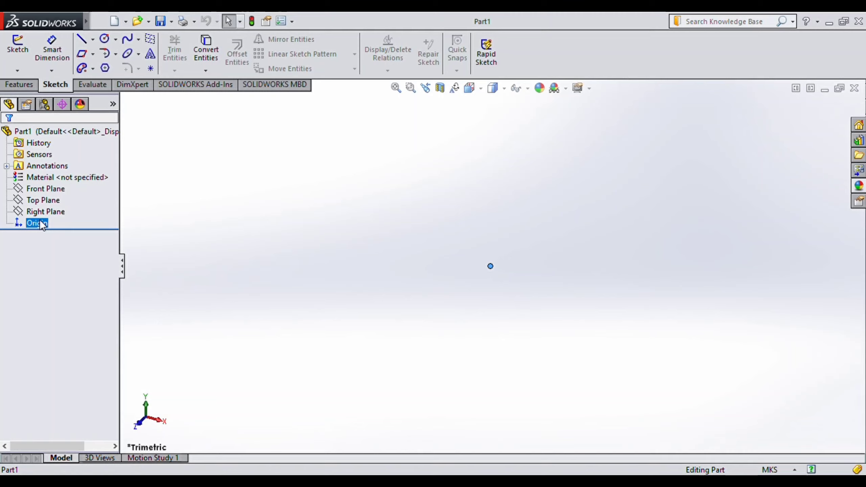
pyautogui.click(45, 188)
pyautogui.click(44, 201)
pyautogui.click(39, 212)
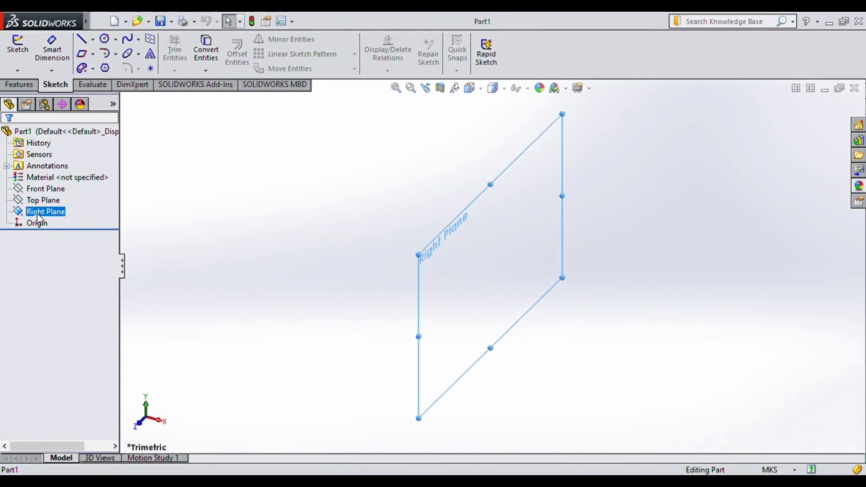
pyautogui.click(39, 223)
# Select the Front, Top and Right planes together to view how they intersect, and clear the selection.
pyautogui.keyDown('ctrl'); pyautogui.click(22, 190); pyautogui.keyUp('ctrl')
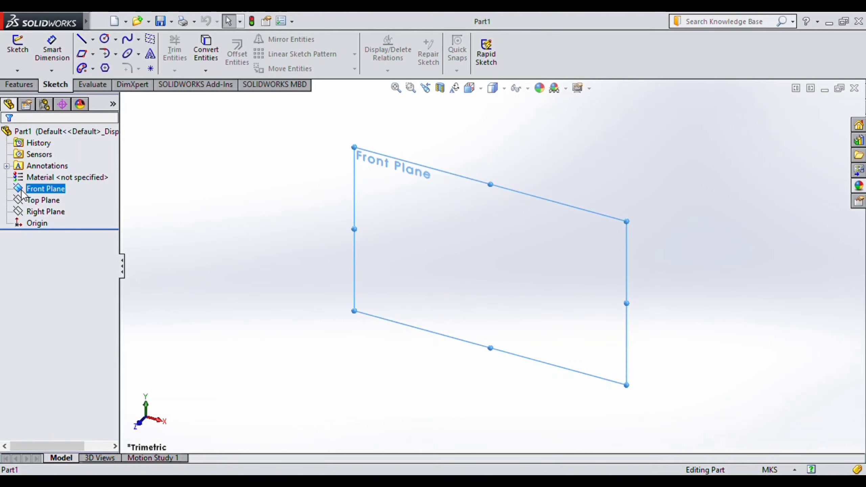
pyautogui.keyDown('ctrl'); pyautogui.click(38, 200); pyautogui.keyUp('ctrl')
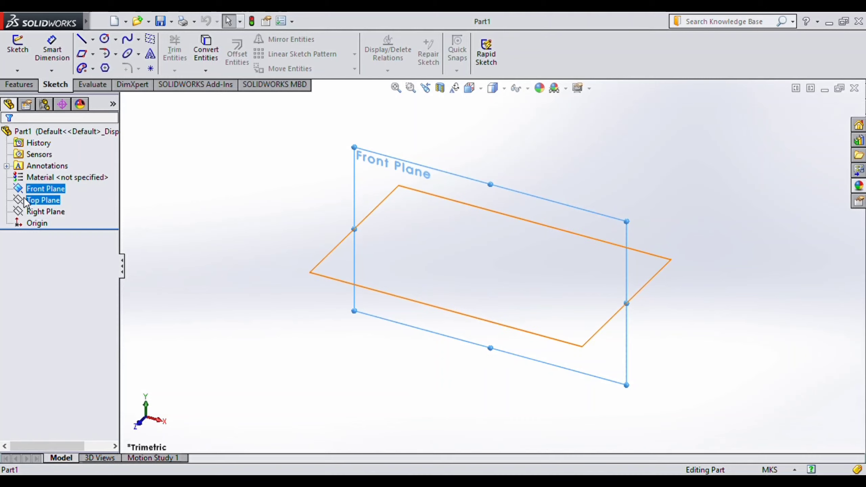
pyautogui.keyDown('ctrl'); pyautogui.click(27, 212); pyautogui.keyUp('ctrl')
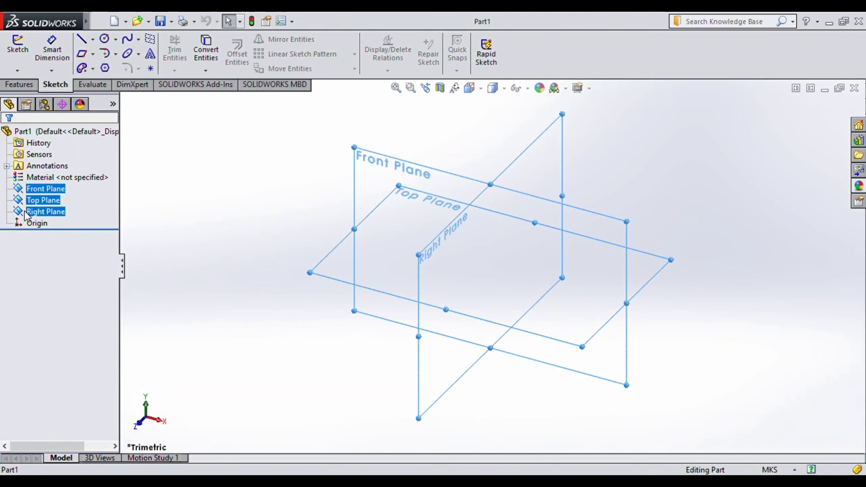
pyautogui.click(638, 199)
# Show the Front, Top and Right planes permanently in the graphics area.
pyautogui.click(52, 191)
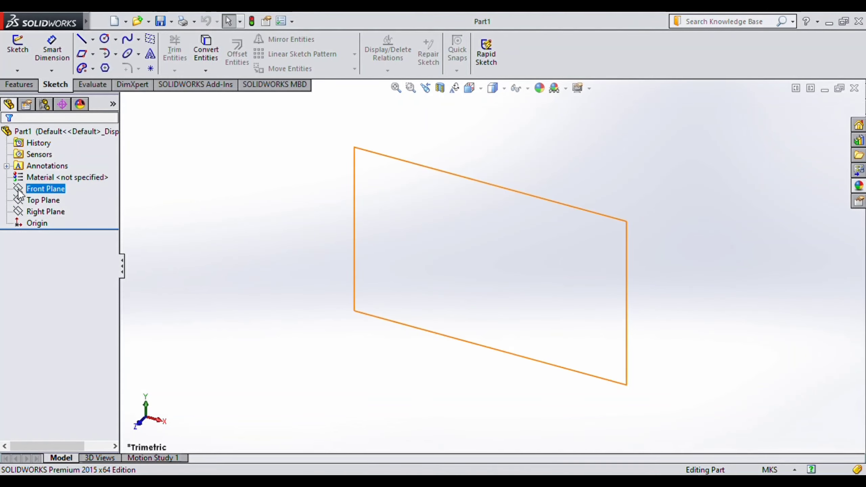
pyautogui.keyDown('ctrl'); pyautogui.click(20, 203); pyautogui.keyUp('ctrl')
pyautogui.keyDown('ctrl'); pyautogui.click(22, 212); pyautogui.keyUp('ctrl')
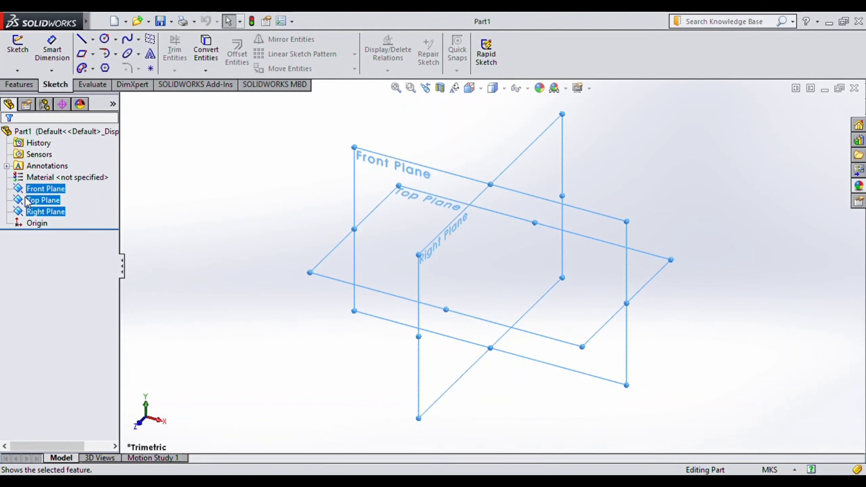
pyautogui.click(26, 192)
pyautogui.click(644, 173)
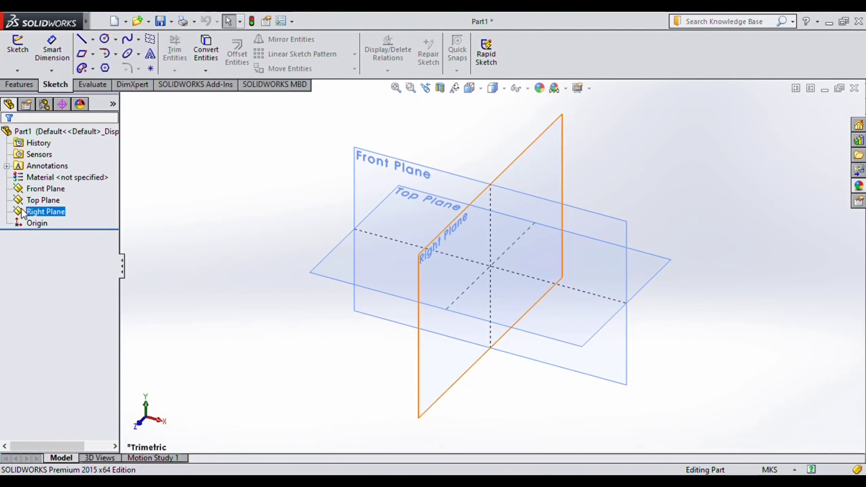
# Hide the Front, Top and Right planes together.
pyautogui.click(17, 190)
pyautogui.keyDown('ctrl'); pyautogui.click(18, 201); pyautogui.keyUp('ctrl')
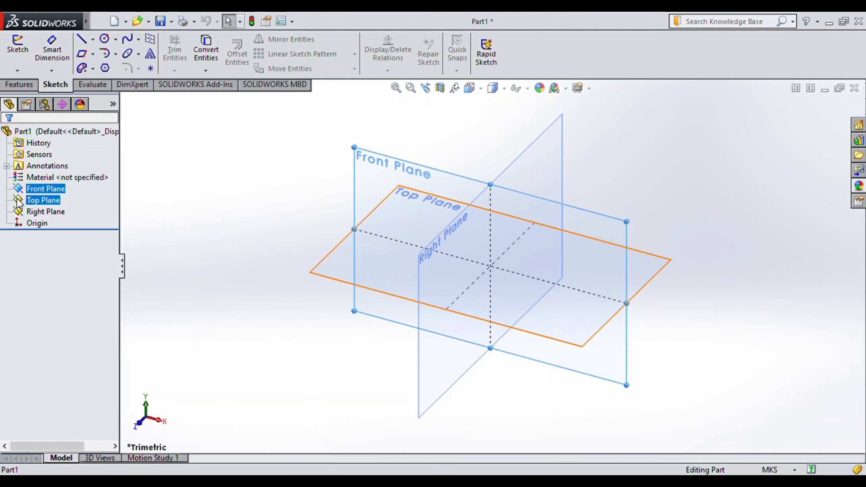
pyautogui.keyDown('ctrl'); pyautogui.click(19, 212); pyautogui.keyUp('ctrl')
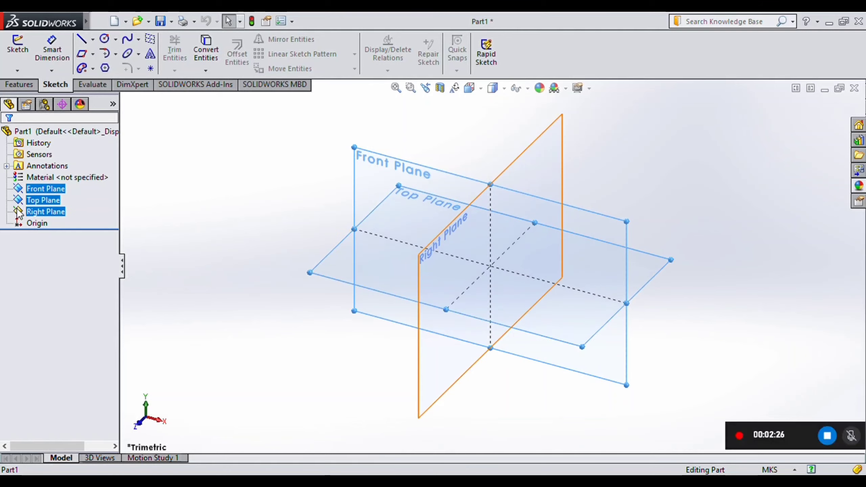
pyautogui.click(29, 193)
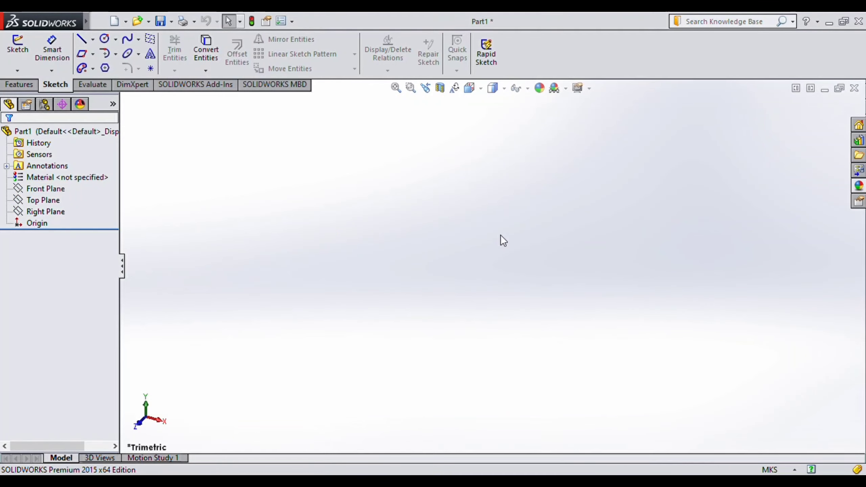
# Orient the view normal to the Front Plane.
pyautogui.click(42, 191)
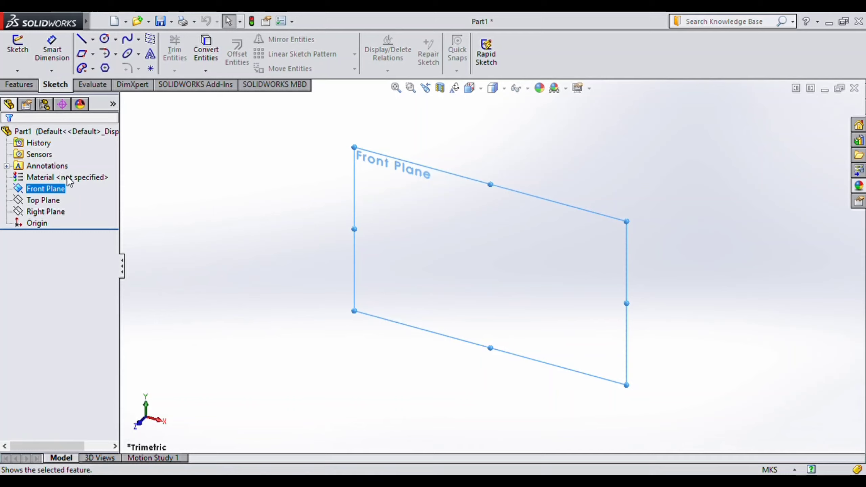
pyautogui.click(98, 169)
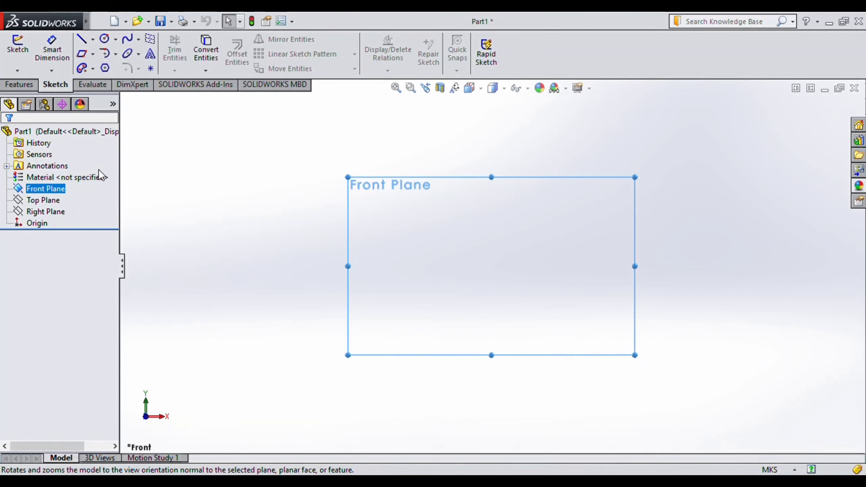
# Look through the part's PropertyManager, ConfigurationManager, DimXpertManager and DisplayManager in turn.
pyautogui.click(27, 106)
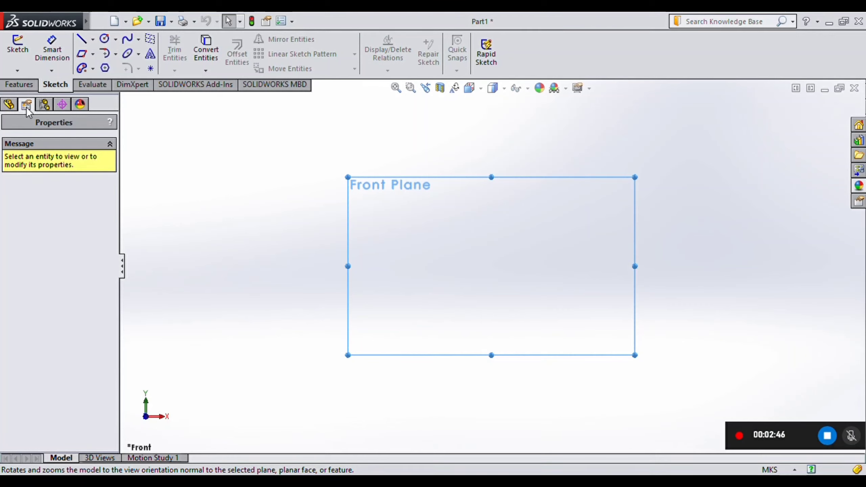
pyautogui.click(44, 104)
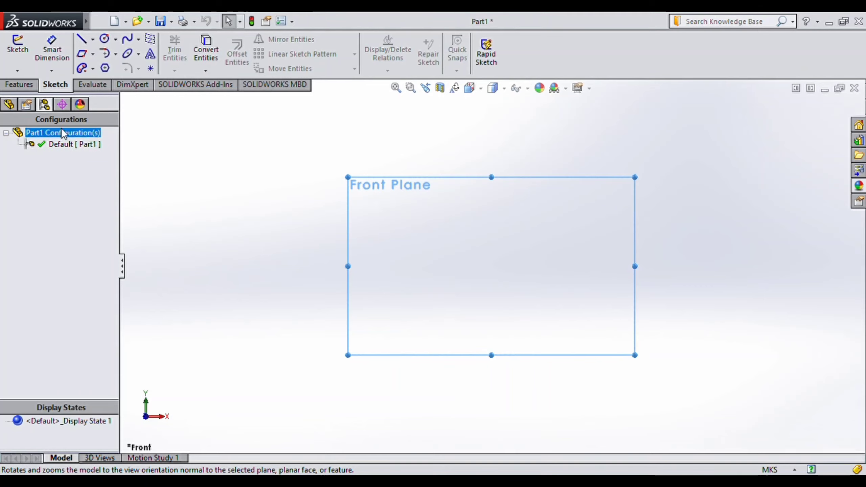
pyautogui.click(62, 105)
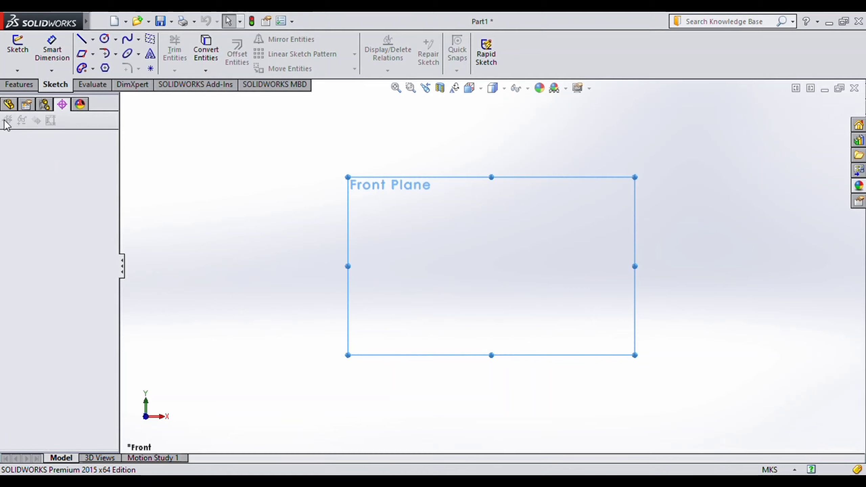
pyautogui.click(82, 106)
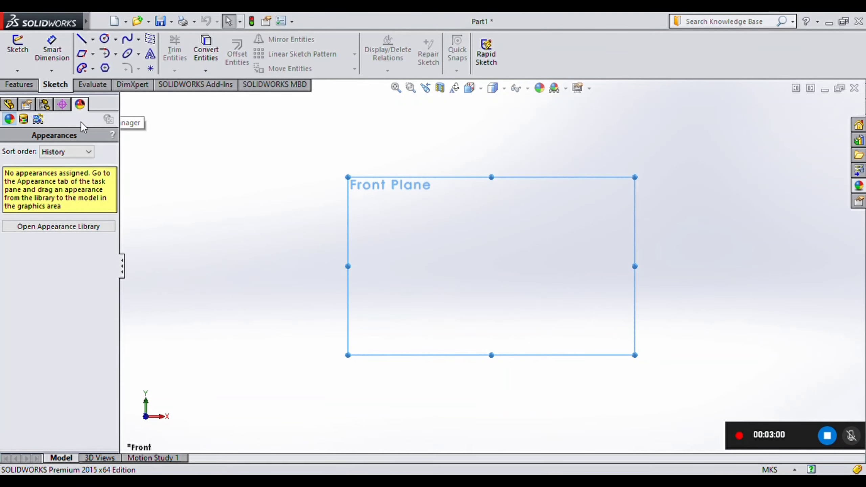
# Browse the metal appearances in the appearance library, including chrome, steel, bronze, brass, copper, nickel, zinc, gold, tungsten, titanium and iron.
pyautogui.click(37, 227)
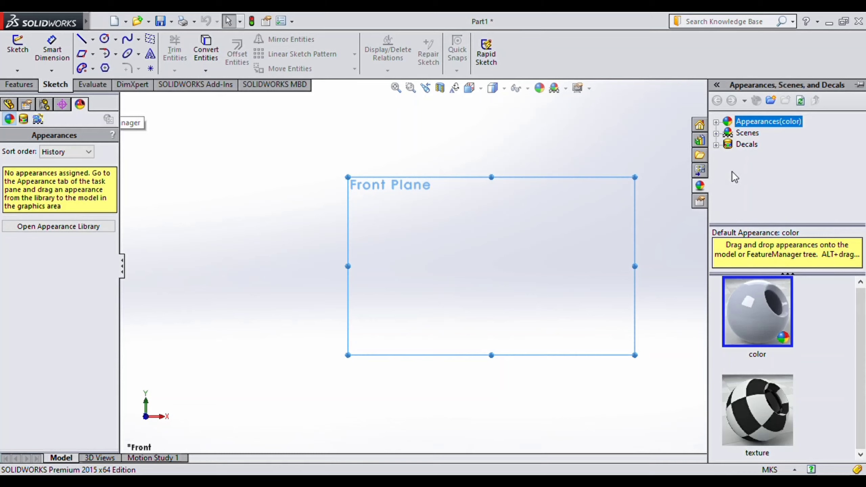
pyautogui.click(716, 122)
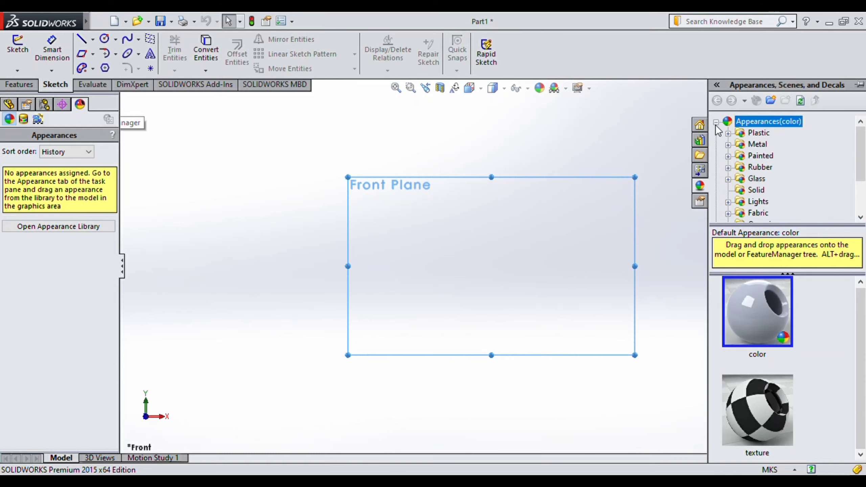
pyautogui.click(754, 145)
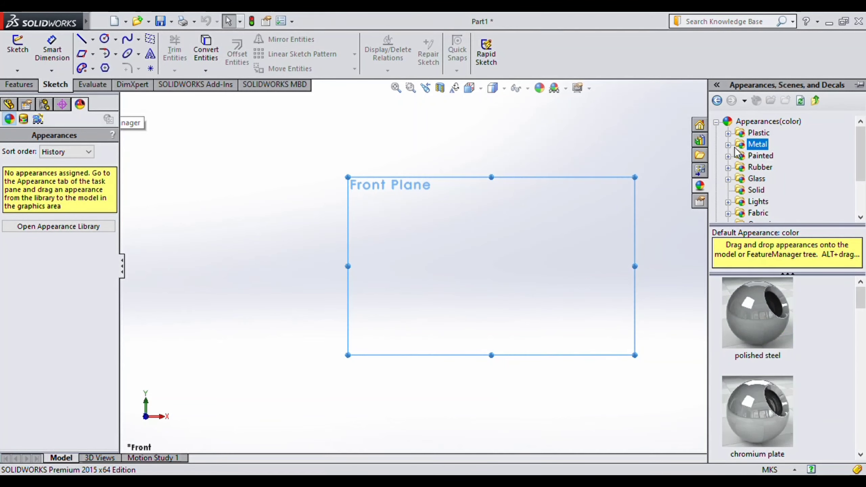
pyautogui.click(728, 145)
pyautogui.click(772, 145)
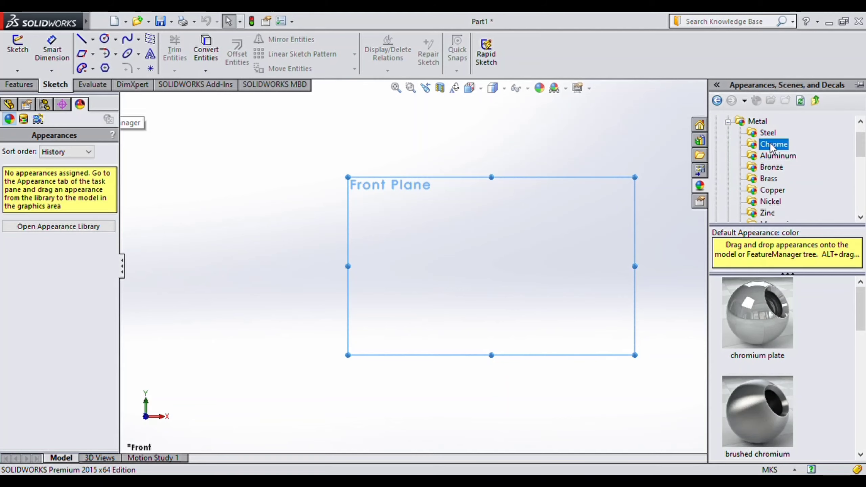
pyautogui.click(772, 134)
pyautogui.click(781, 166)
pyautogui.click(775, 178)
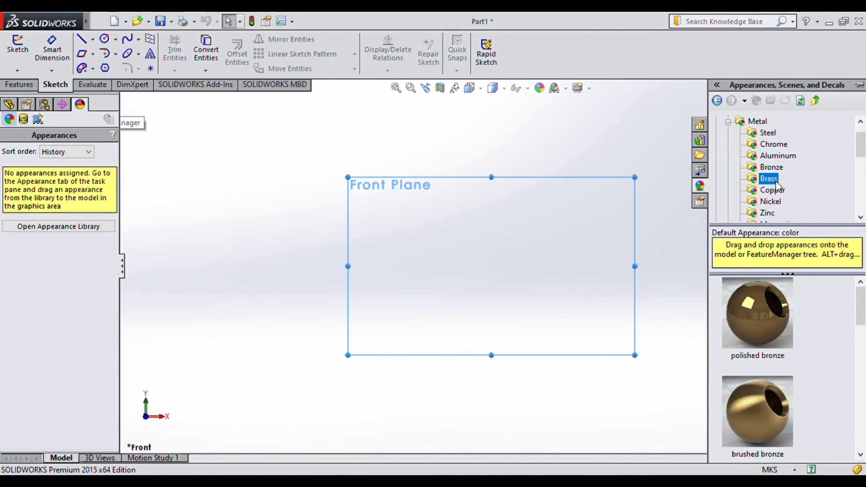
pyautogui.click(775, 201)
pyautogui.click(772, 190)
pyautogui.click(768, 213)
pyautogui.scroll(-3, 767, 204)
pyautogui.click(767, 178)
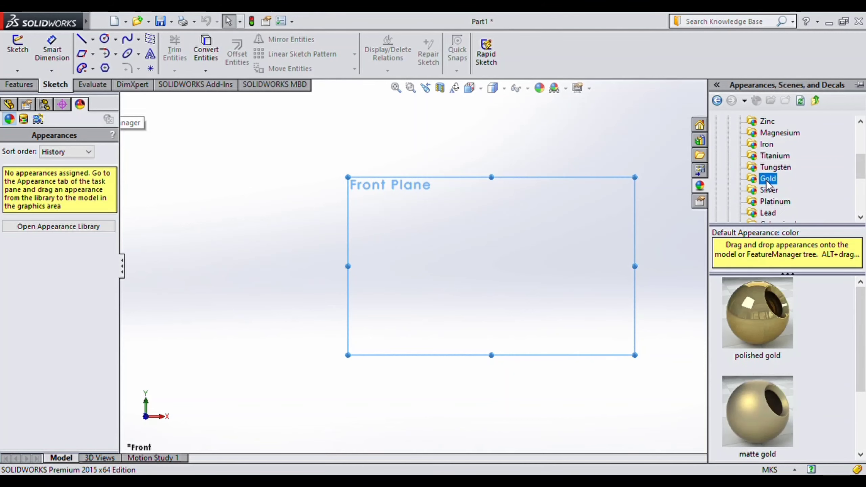
pyautogui.click(767, 166)
pyautogui.click(771, 156)
pyautogui.click(766, 144)
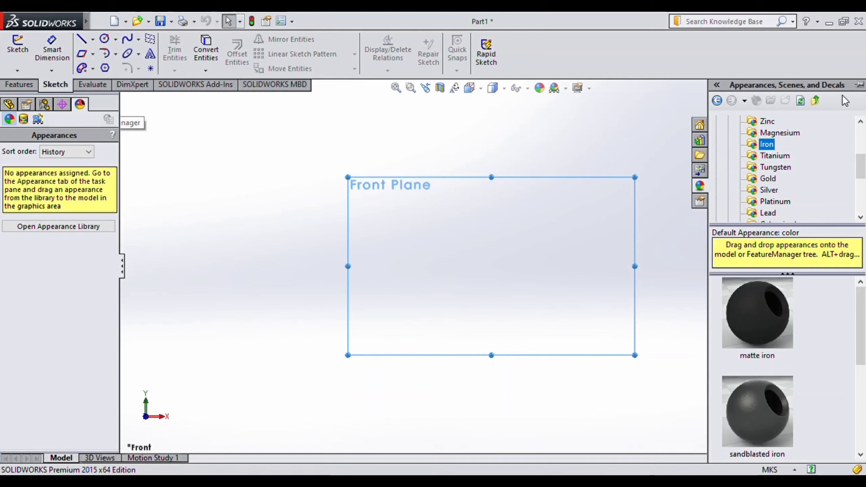
# Return to the part's feature tree and clear the plane selection.
pyautogui.click(9, 104)
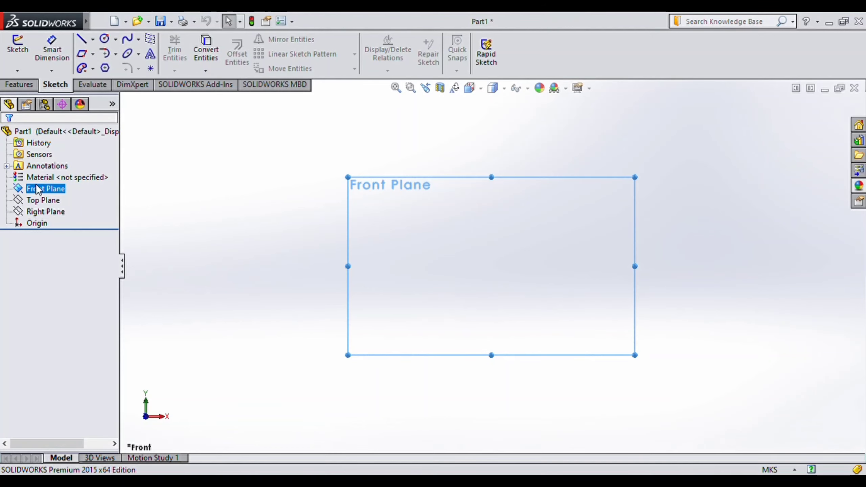
pyautogui.click(23, 201)
pyautogui.keyDown('ctrl'); pyautogui.click(21, 191); pyautogui.keyUp('ctrl')
pyautogui.keyDown('ctrl'); pyautogui.click(21, 189); pyautogui.keyUp('ctrl')
pyautogui.click(263, 175)
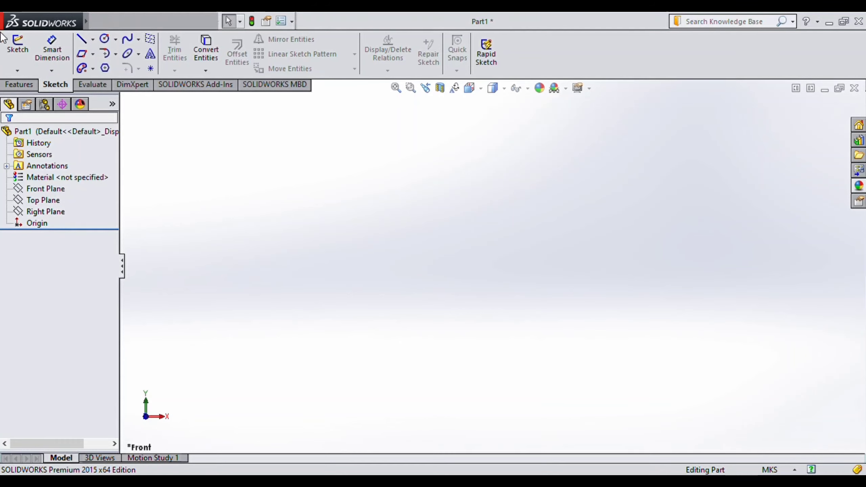
# Review the Features, Sketch, Evaluate and DimXpert command sets, ending with the Sketch tools.
pyautogui.click(16, 85)
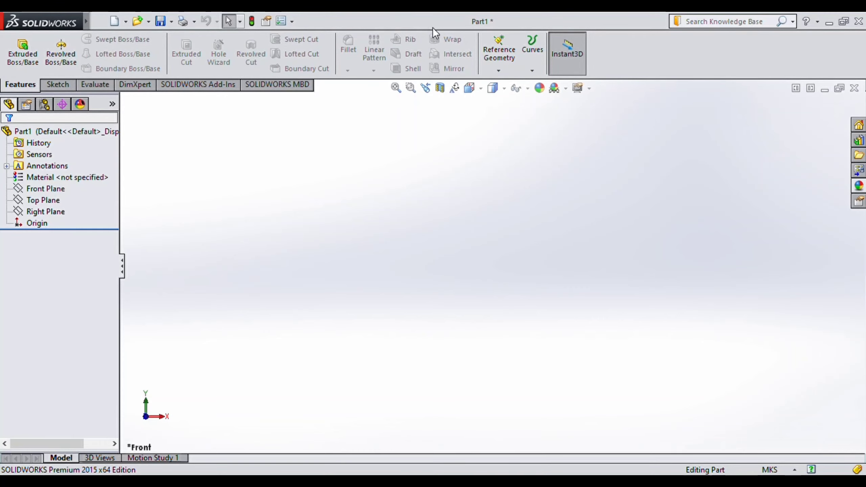
pyautogui.click(73, 88)
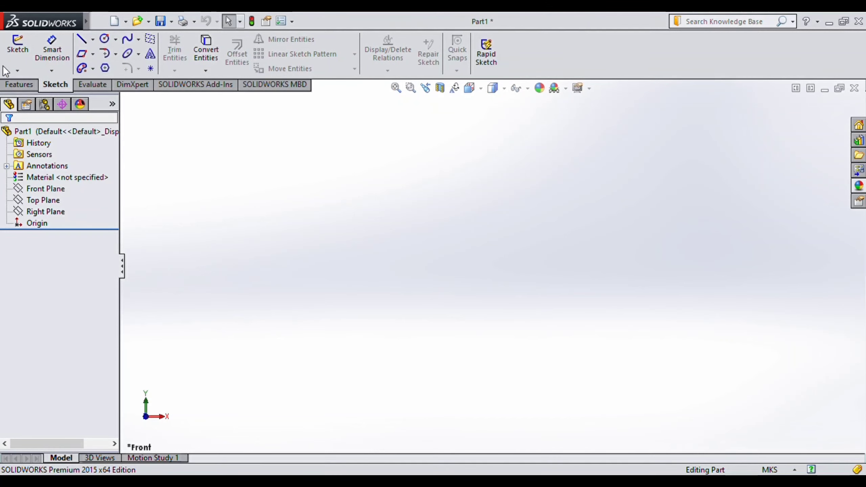
pyautogui.click(85, 83)
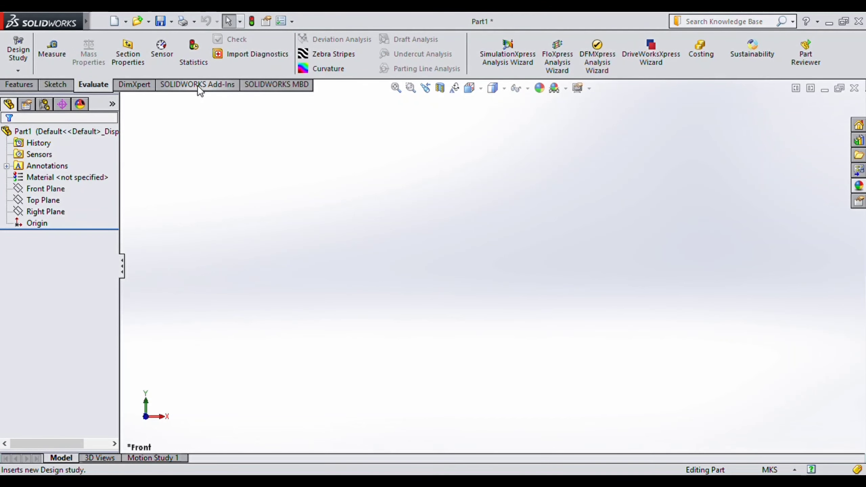
pyautogui.click(150, 84)
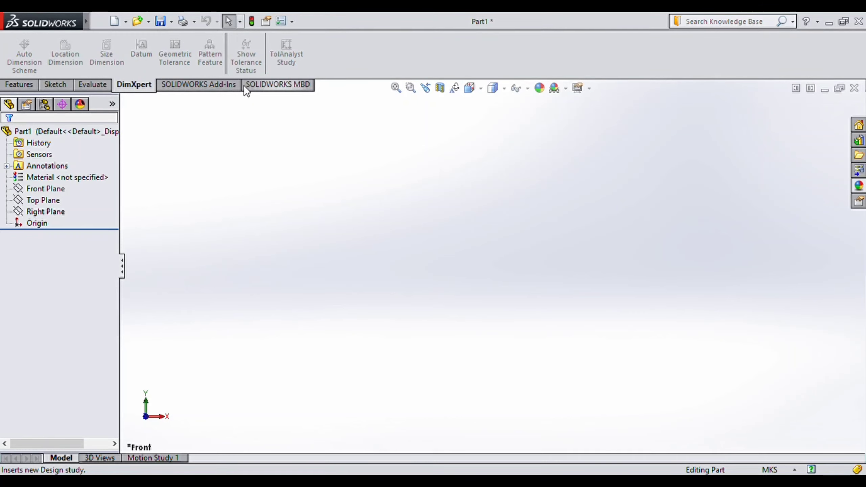
pyautogui.click(52, 82)
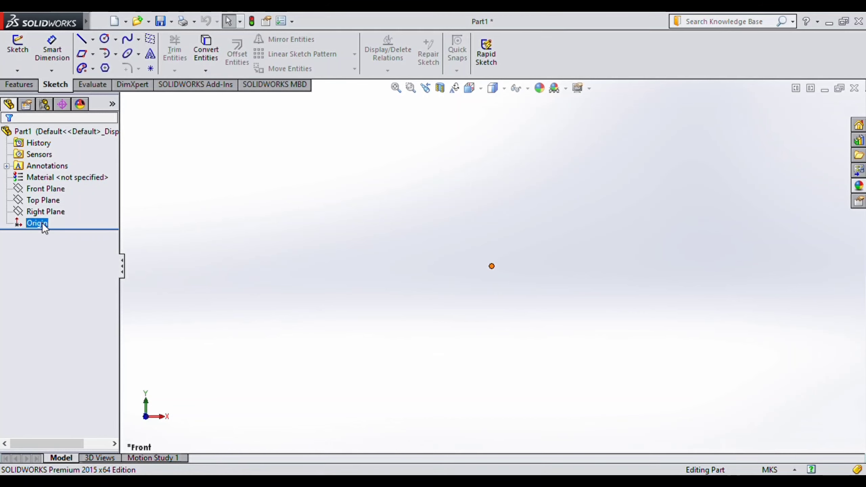
# Show the Front, Top and Right planes together and view them at an angle.
pyautogui.click(22, 190)
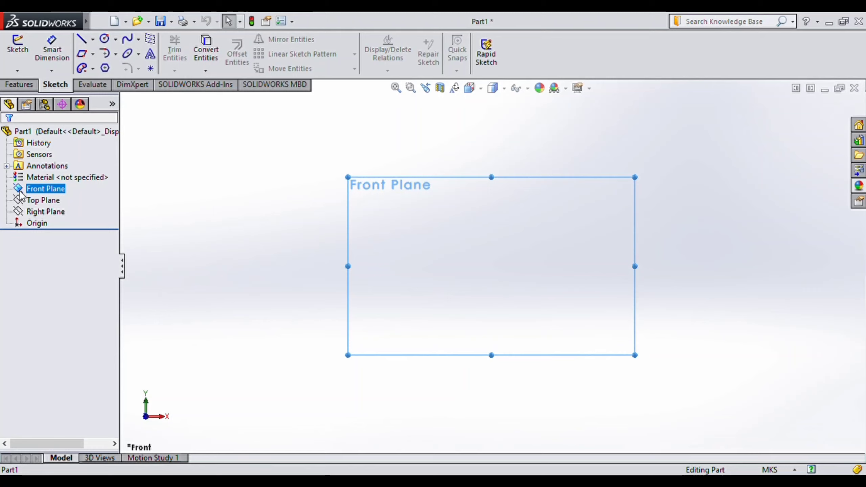
pyautogui.keyDown('ctrl'); pyautogui.click(20, 201); pyautogui.keyUp('ctrl')
pyautogui.keyDown('ctrl'); pyautogui.click(20, 213); pyautogui.keyUp('ctrl')
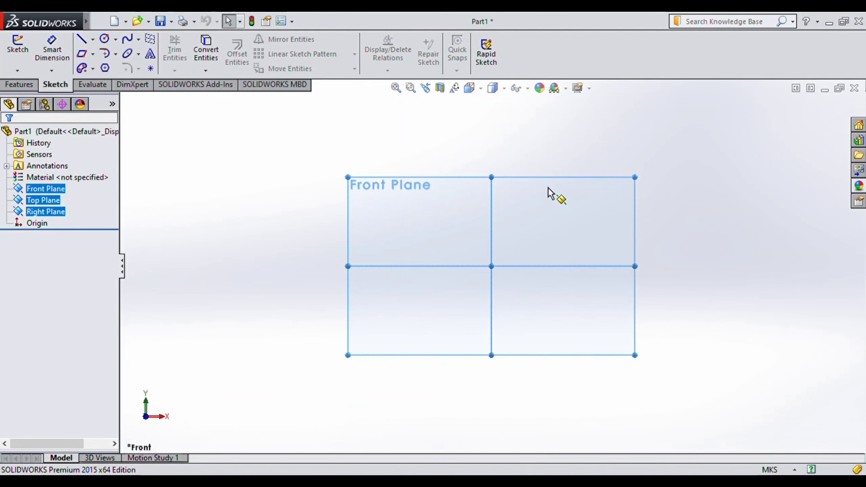
pyautogui.moveTo(607, 147); pyautogui.dragTo(576, 167, button='middle')
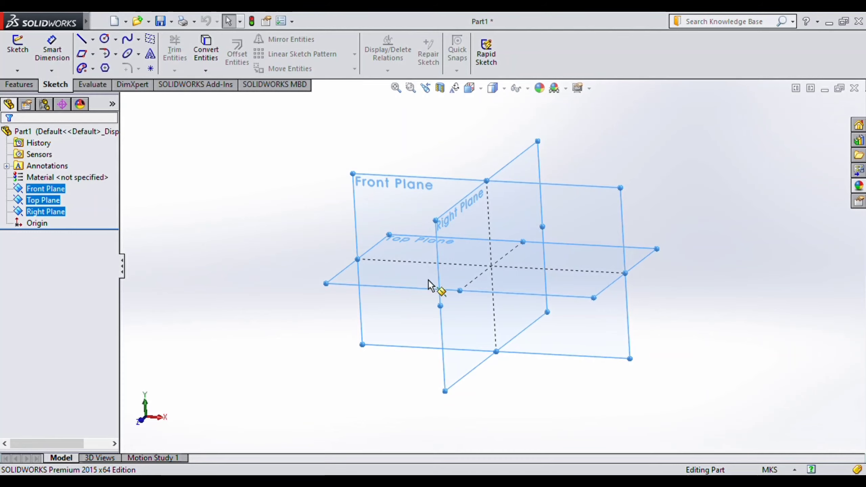
# Start a sketch on the Front Plane and hide the Top and Right planes.
pyautogui.click(398, 190)
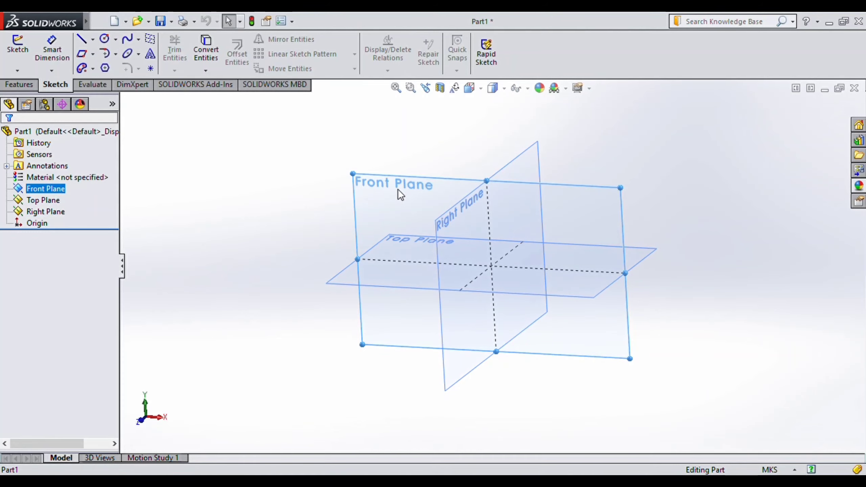
pyautogui.click(19, 49)
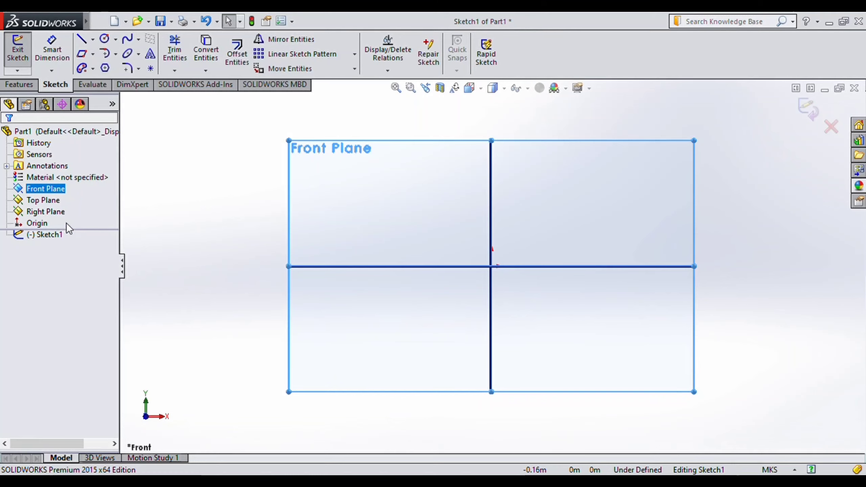
pyautogui.click(21, 199)
pyautogui.keyDown('ctrl'); pyautogui.click(21, 211); pyautogui.keyUp('ctrl')
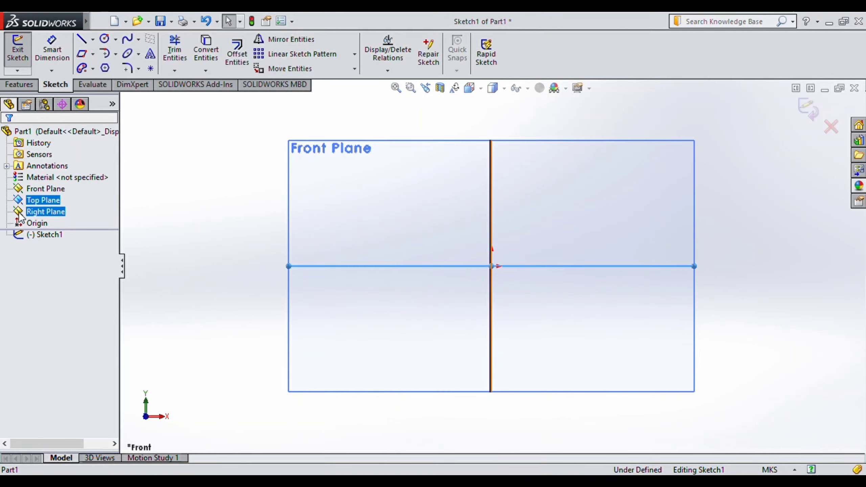
pyautogui.click(32, 202)
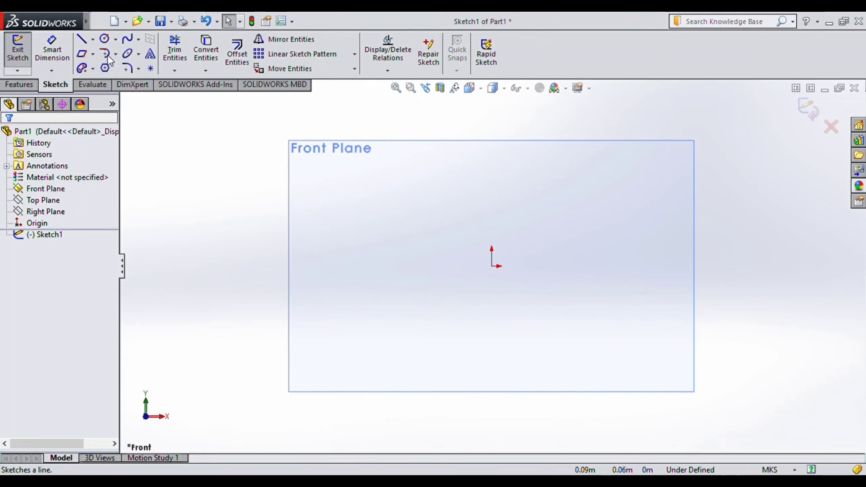
# Sketch a closed, tilted four-sided outline of lines starting at the origin, about 0.06 m long and 0.025 m wide.
pyautogui.press('l')
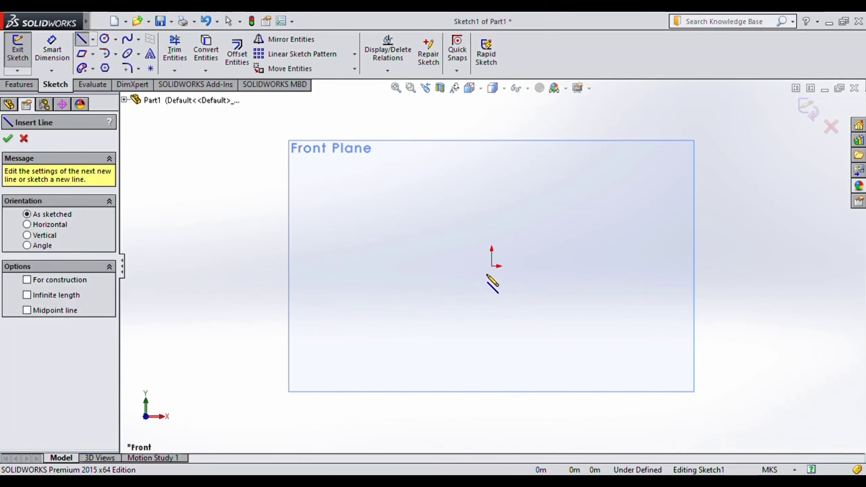
pyautogui.click(491, 266)
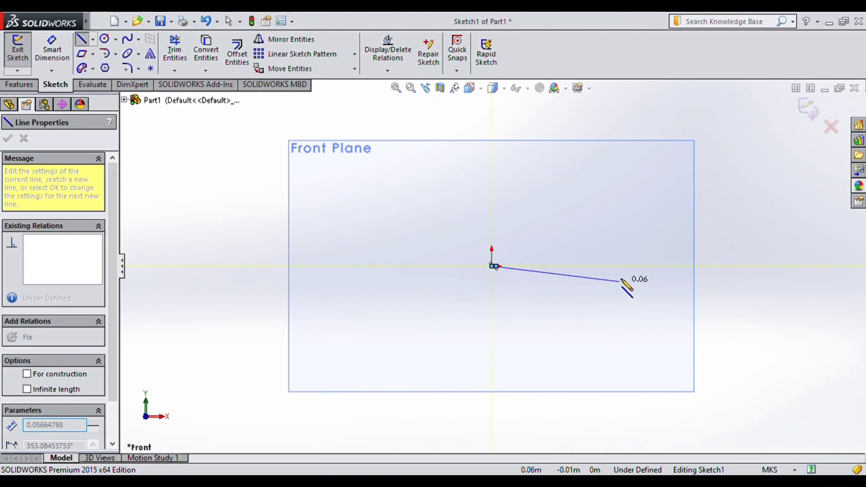
pyautogui.click(629, 246)
pyautogui.click(615, 192)
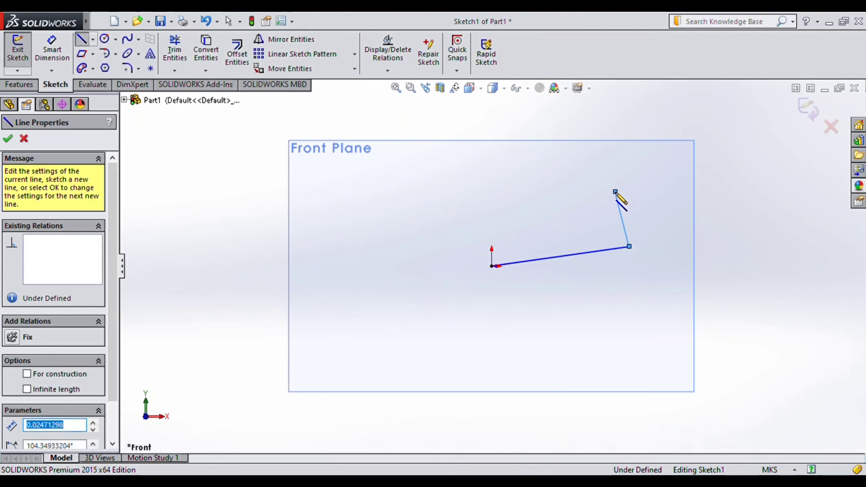
pyautogui.click(479, 211)
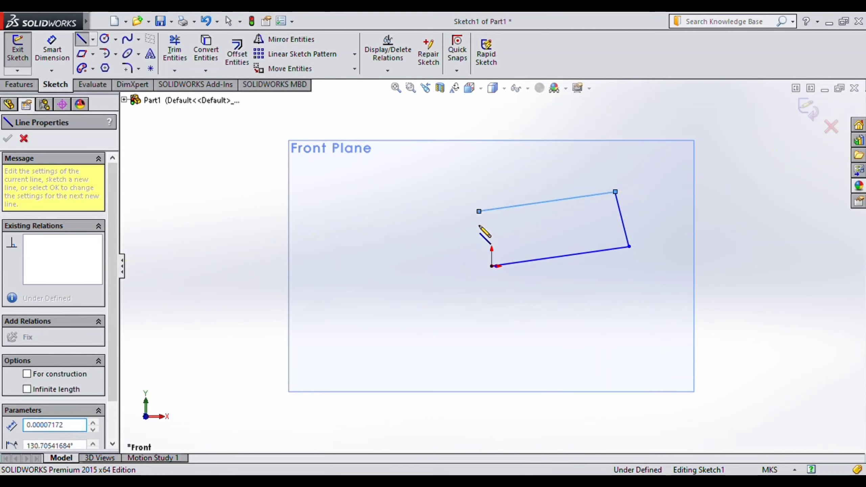
pyautogui.click(490, 266)
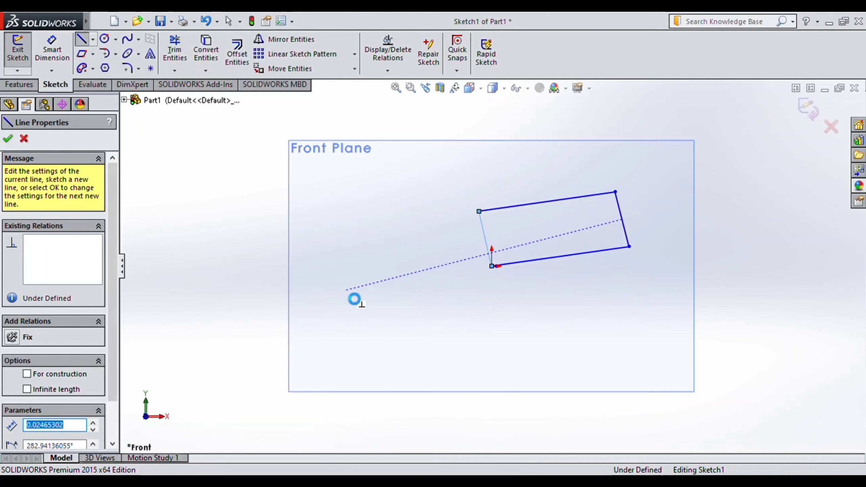
pyautogui.press('Escape')
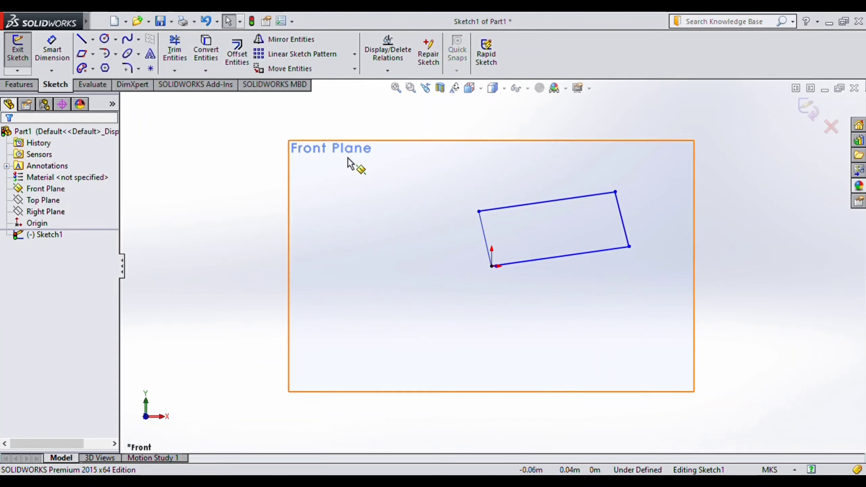
# Draw a horizontal rectangle from four lines, about 0.03 m high, with its upper edge running through the origin.
pyautogui.click(84, 43)
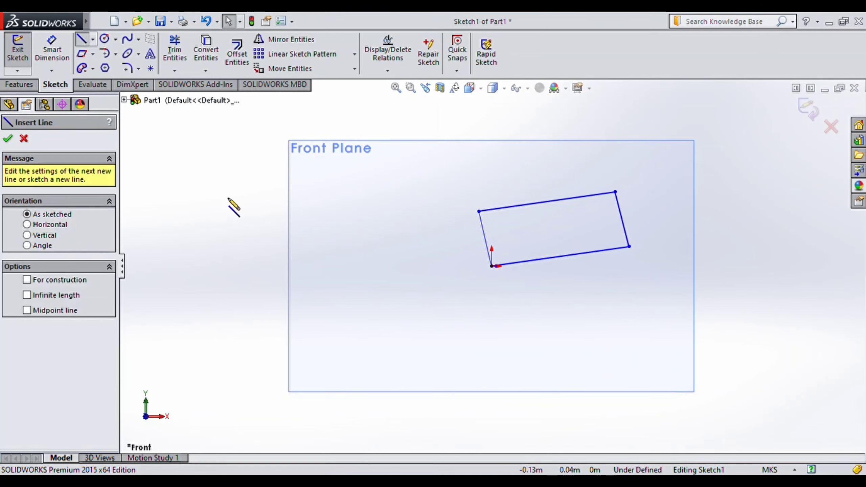
pyautogui.click(381, 266)
pyautogui.click(636, 266)
pyautogui.click(635, 336)
pyautogui.click(381, 335)
pyautogui.click(381, 266)
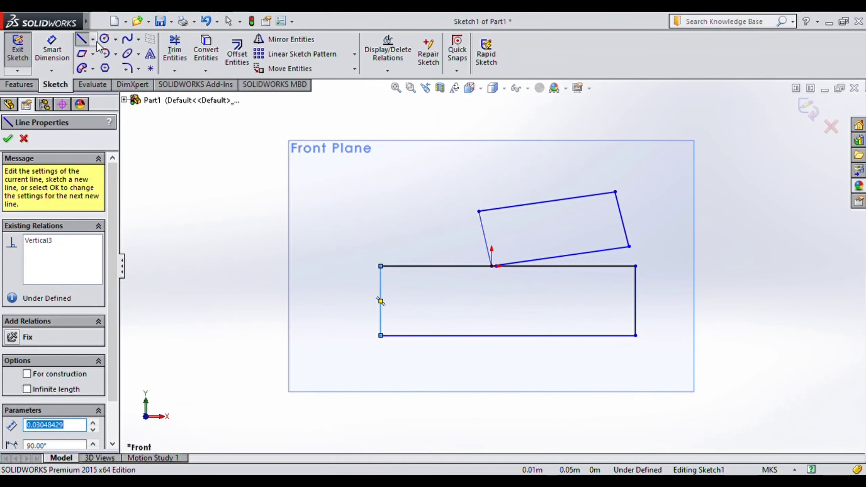
# Draw a horizontal centerline through the origin that extends past both ends of the line-drawn rectangle.
pyautogui.press('Escape')
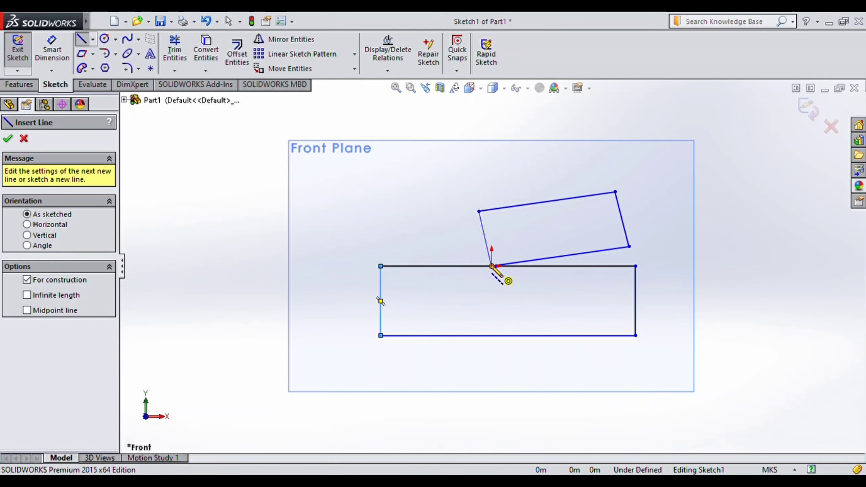
pyautogui.click(308, 266)
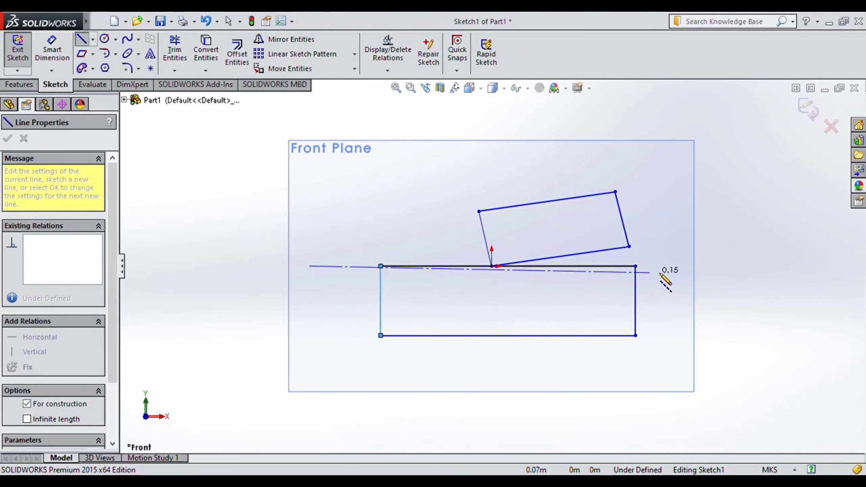
pyautogui.click(678, 266)
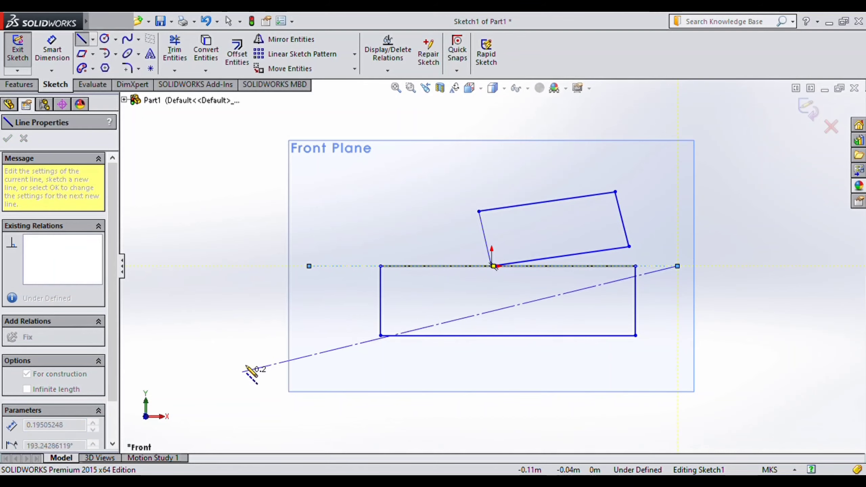
pyautogui.press('Escape')
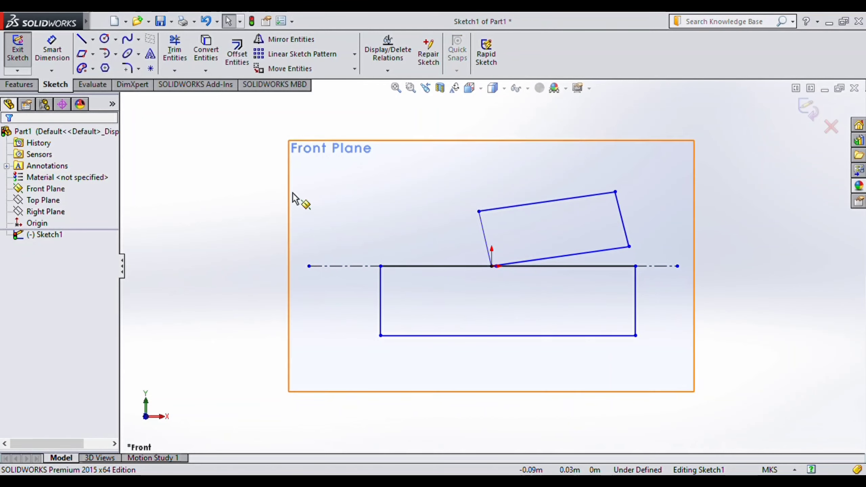
pyautogui.moveTo(225, 133)
pyautogui.mouseDown()
pyautogui.moveTo(531, 243)
pyautogui.moveTo(719, 364)
pyautogui.moveTo(759, 404)
pyautogui.mouseUp()
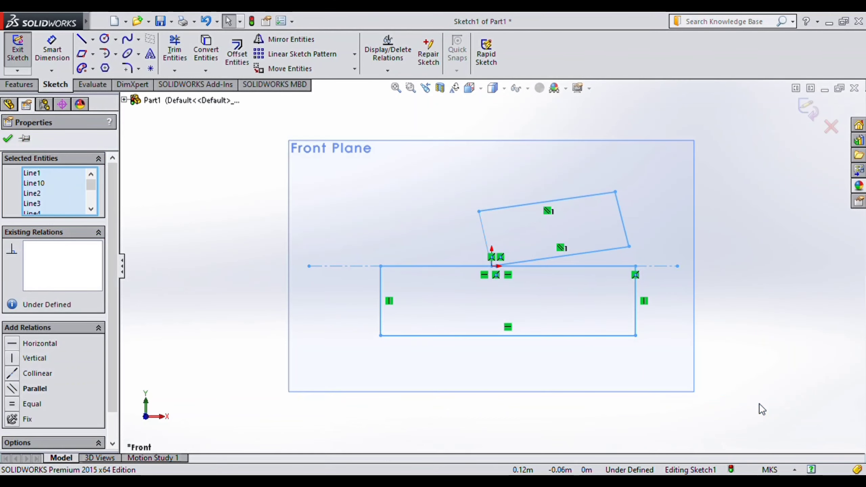
pyautogui.click(683, 371)
pyautogui.press('l')
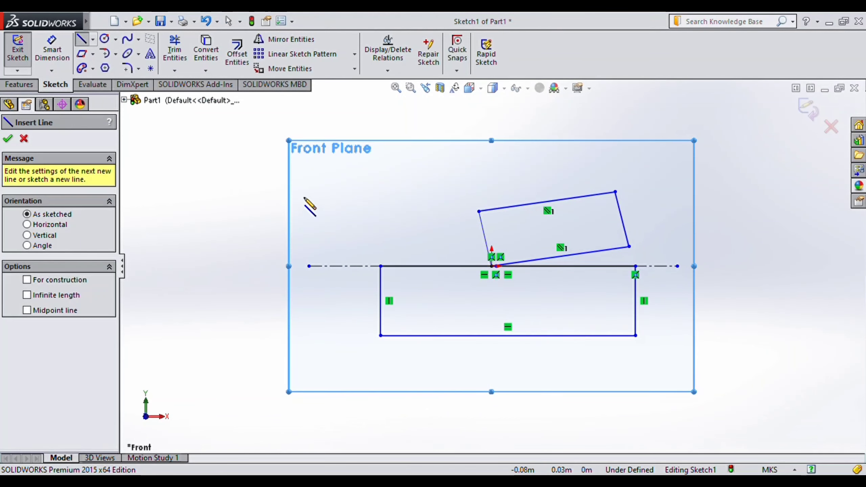
pyautogui.press('Escape')
# Sketch a small corner rectangle overlapping the lower-right corner of the Front Plane.
pyautogui.press('r')
pyautogui.click(677, 364)
pyautogui.click(711, 397)
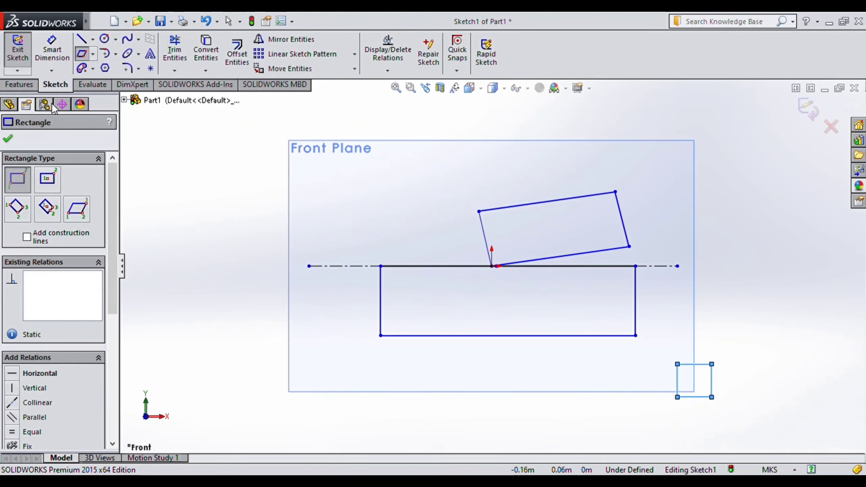
pyautogui.press('Escape')
pyautogui.press('c')
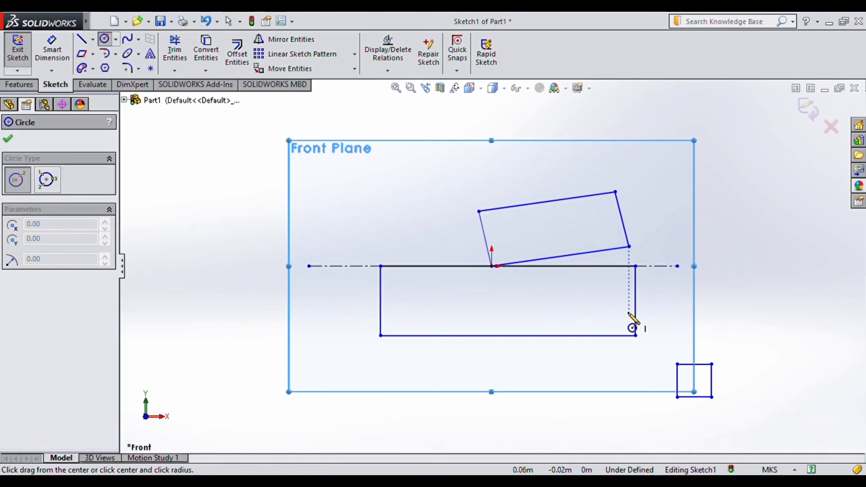
pyautogui.press('Escape')
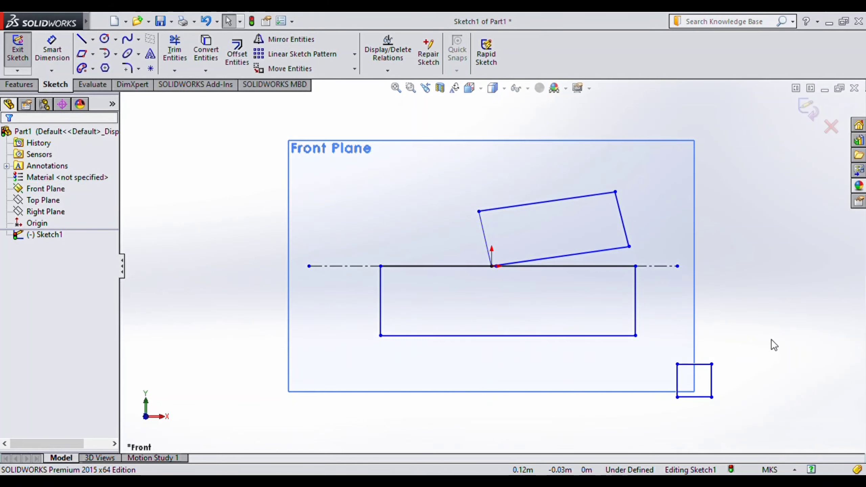
# Try a Parallel relation on all the sketch lines and undo it.
pyautogui.moveTo(771, 339)
pyautogui.mouseDown()
pyautogui.moveTo(555, 219)
pyautogui.moveTo(285, 134)
pyautogui.moveTo(348, 198)
pyautogui.moveTo(785, 390)
pyautogui.moveTo(777, 386)
pyautogui.mouseUp()
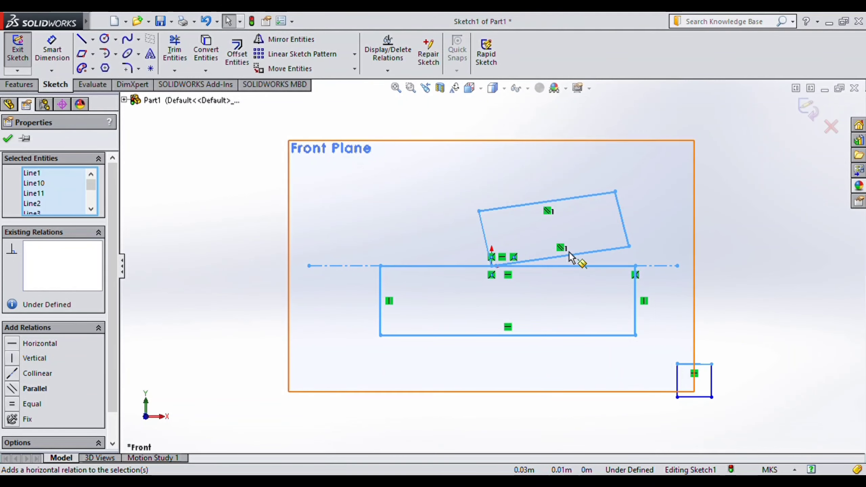
pyautogui.moveTo(757, 374)
pyautogui.mouseDown()
pyautogui.moveTo(418, 187)
pyautogui.moveTo(275, 127)
pyautogui.moveTo(327, 167)
pyautogui.moveTo(713, 335)
pyautogui.moveTo(827, 409)
pyautogui.mouseUp()
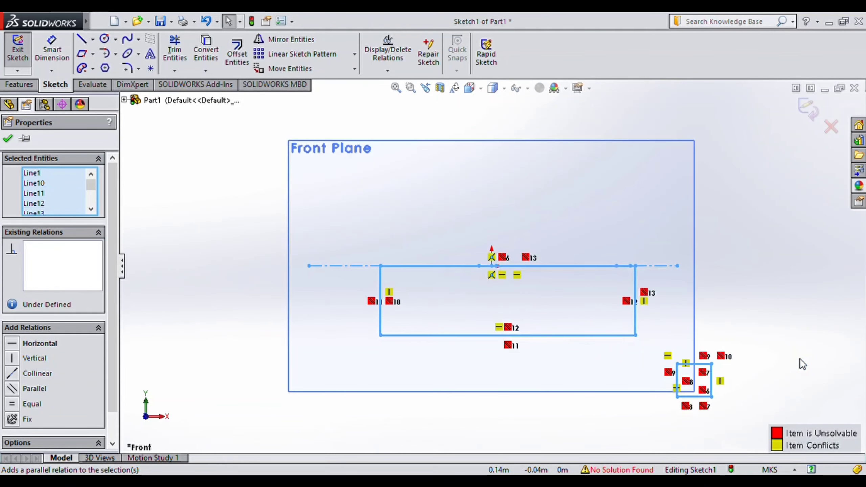
pyautogui.hotkey('ctrl', 'z')
# Select all the sketch geometry and try the Equal, Collinear and Horizontal relations on it.
pyautogui.moveTo(256, 119)
pyautogui.mouseDown()
pyautogui.moveTo(512, 294)
pyautogui.moveTo(774, 413)
pyautogui.mouseUp()
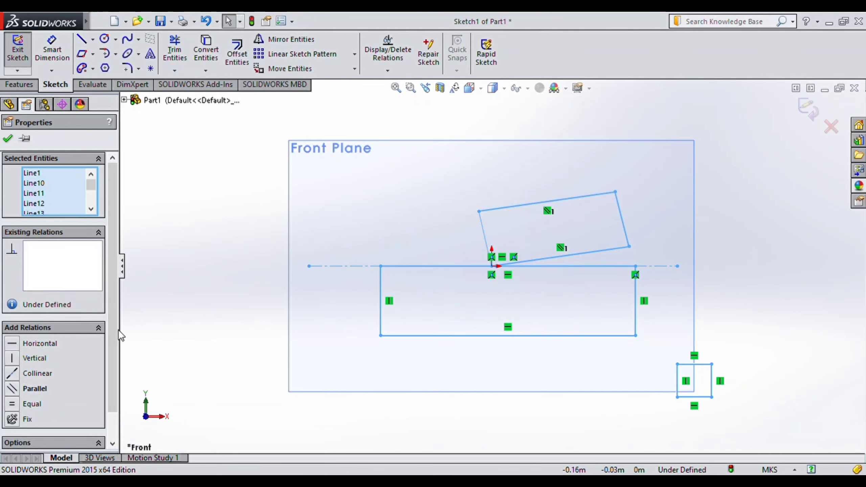
pyautogui.scroll(-2, 71, 353)
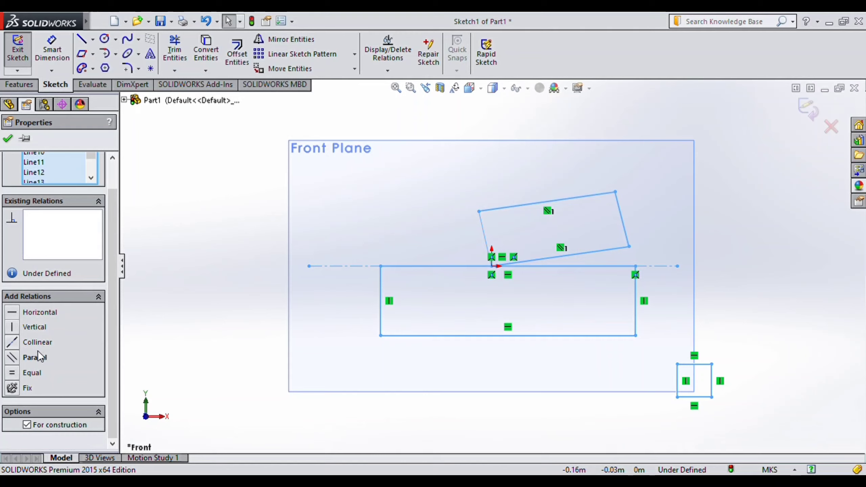
pyautogui.click(36, 373)
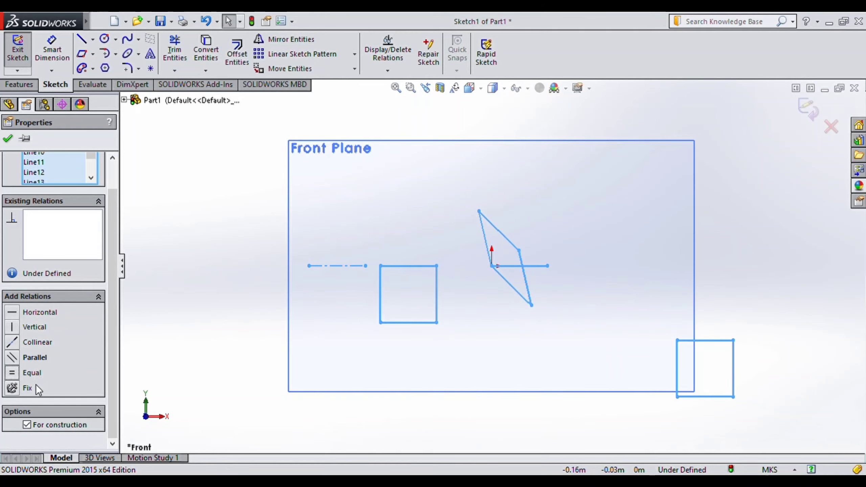
pyautogui.click(34, 343)
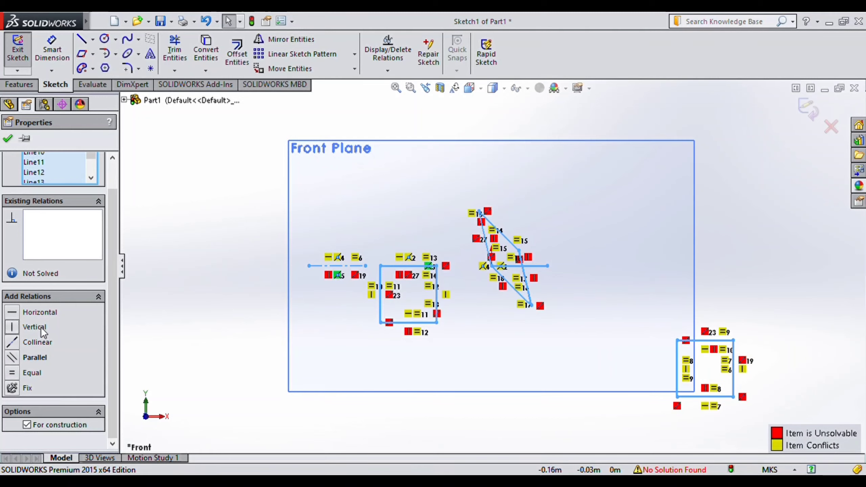
pyautogui.click(42, 317)
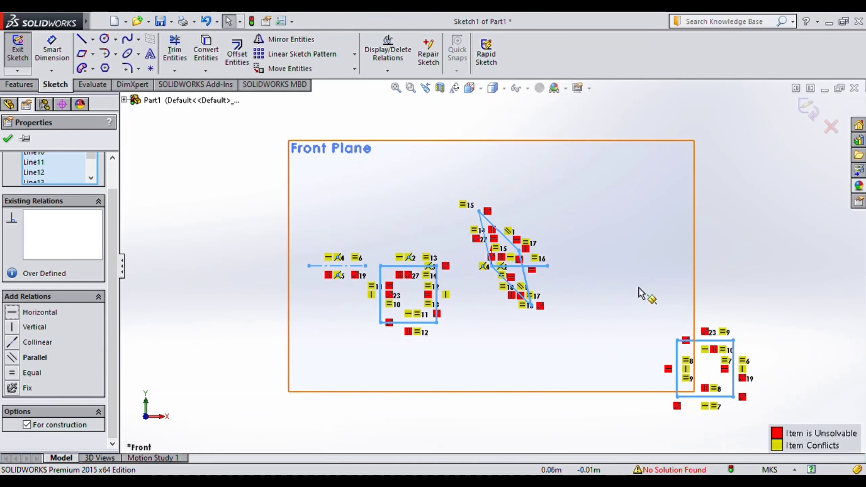
pyautogui.click(646, 263)
pyautogui.press('Escape')
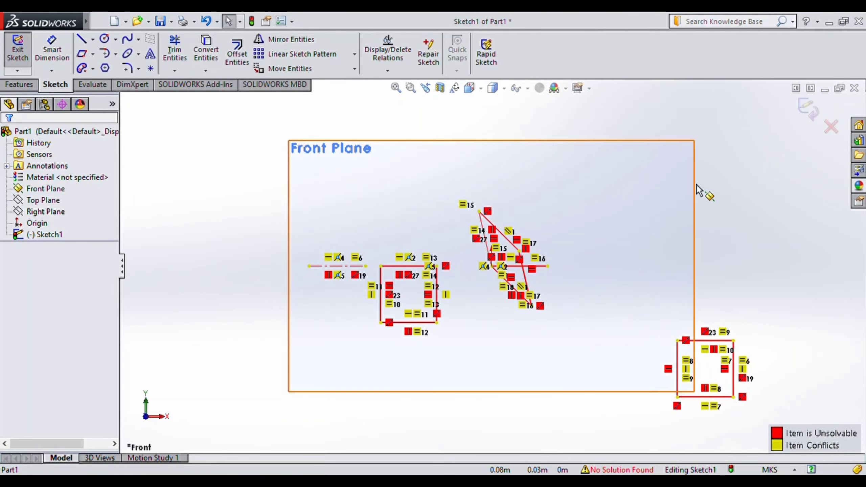
# Delete all the geometry in the Front Plane sketch.
pyautogui.moveTo(183, 143)
pyautogui.mouseDown()
pyautogui.moveTo(610, 392)
pyautogui.moveTo(823, 431)
pyautogui.moveTo(796, 412)
pyautogui.mouseUp()
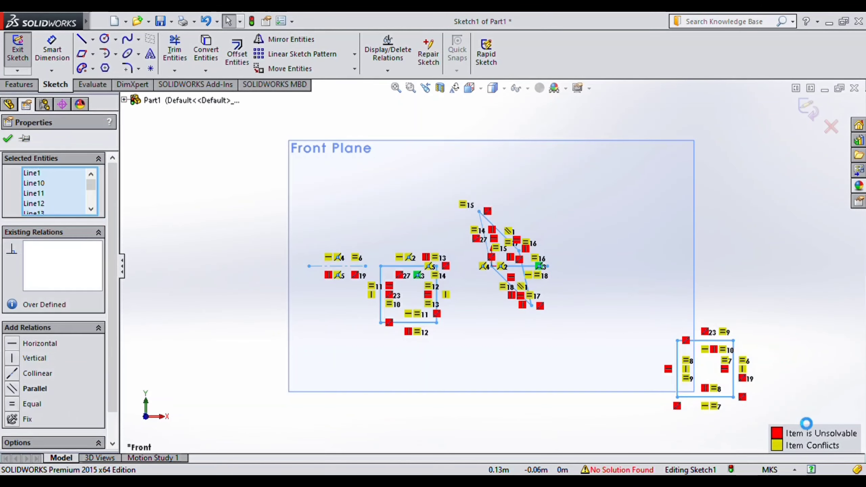
pyautogui.press('Delete')
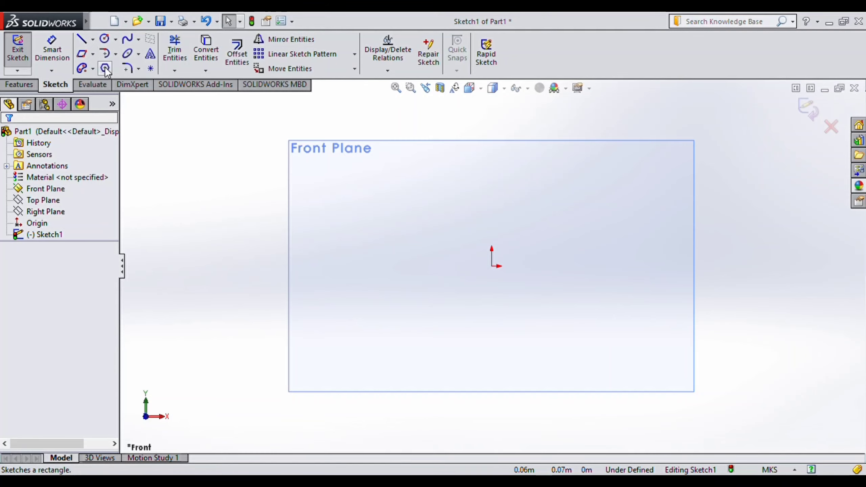
# Sketch a corner rectangle about 0.08 m by 0.05 m enclosing the origin on the Front Plane.
pyautogui.click(82, 53)
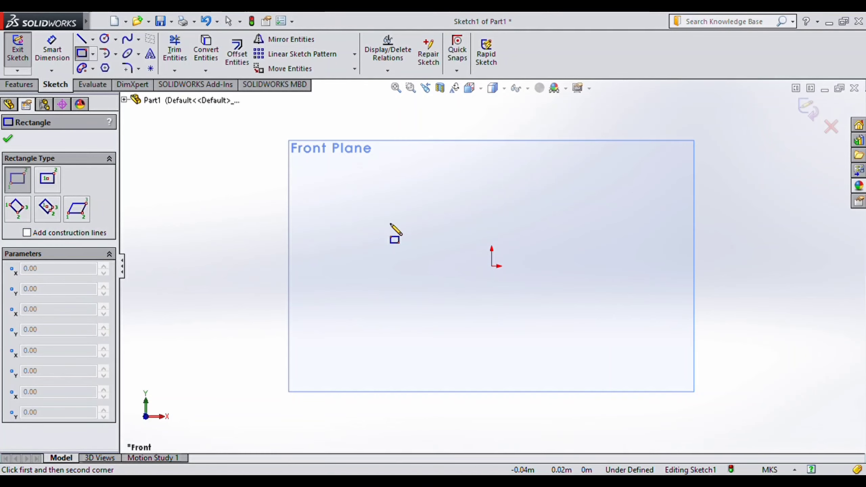
pyautogui.click(415, 211)
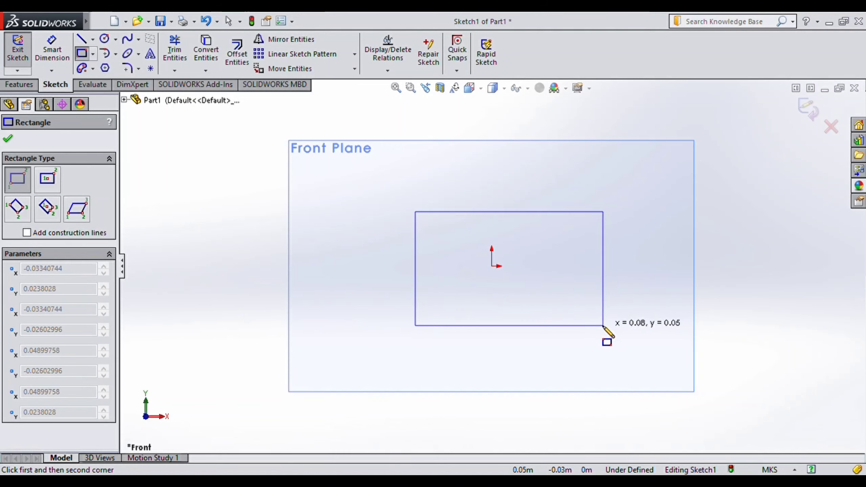
pyautogui.click(601, 325)
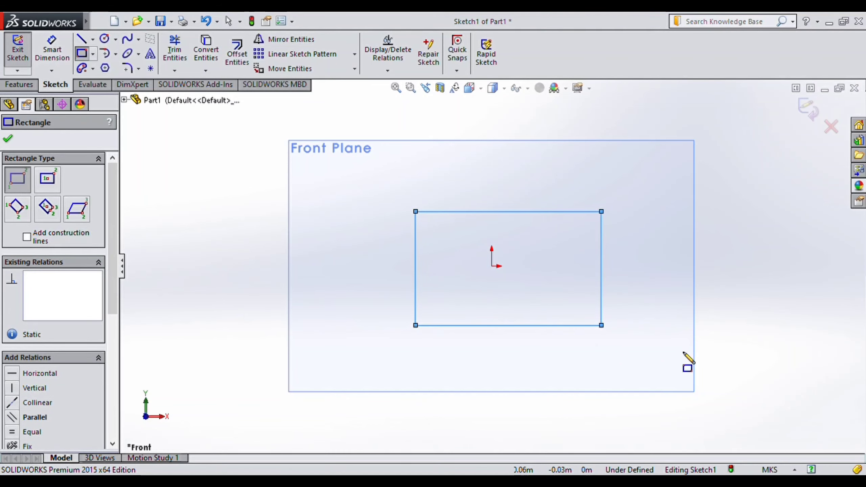
# Sketch a center rectangle centred on the origin, enclosing the corner rectangle.
pyautogui.click(94, 54)
pyautogui.click(118, 84)
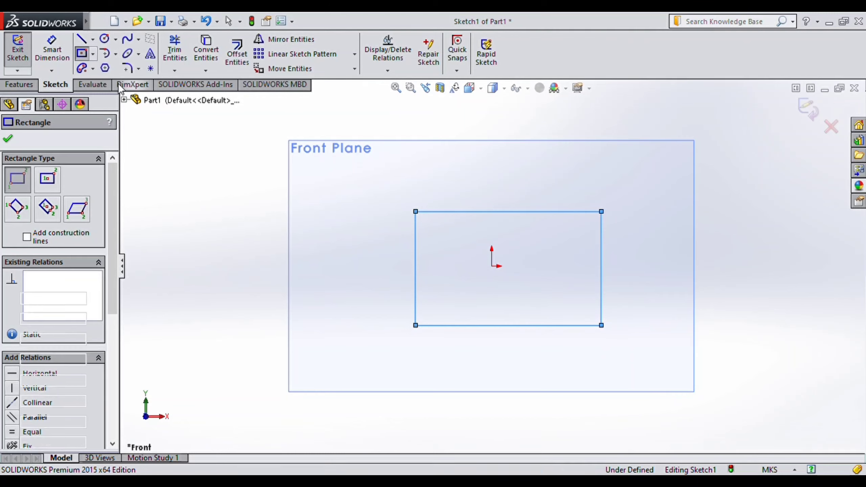
pyautogui.click(491, 267)
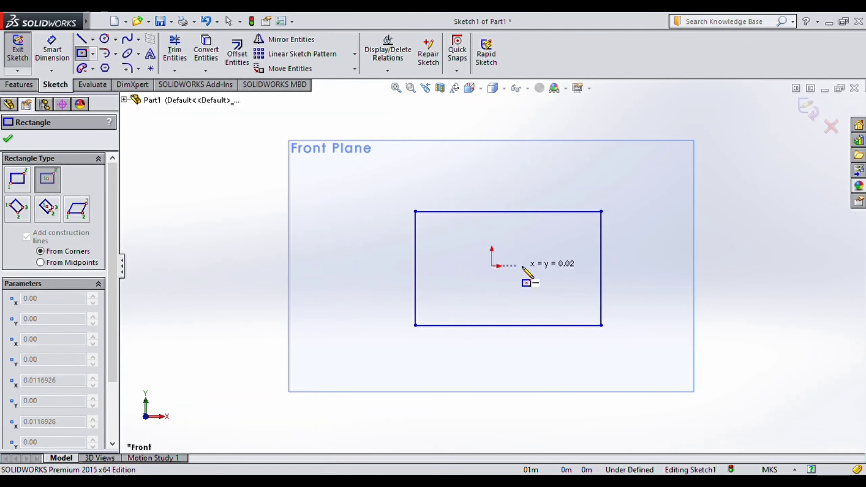
pyautogui.click(651, 361)
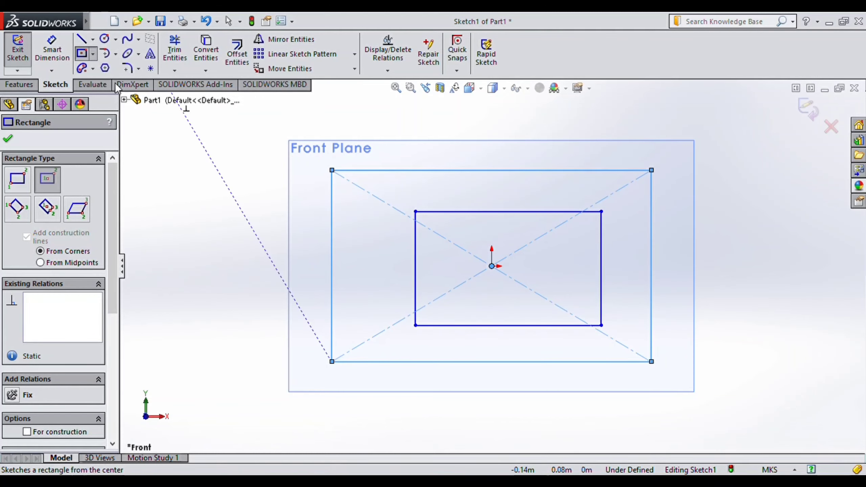
# Sketch a tilted 3 Point Corner Rectangle extending past the lower-left part of the Front Plane.
pyautogui.click(17, 208)
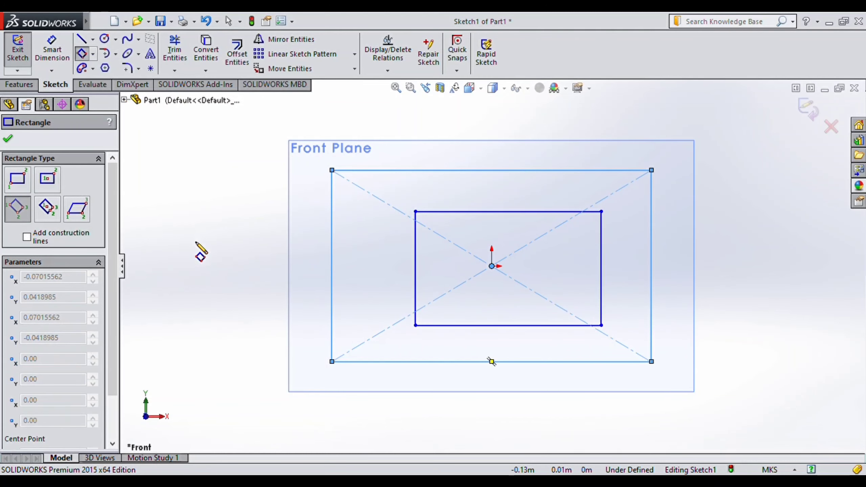
pyautogui.click(302, 347)
pyautogui.click(358, 211)
pyautogui.click(529, 394)
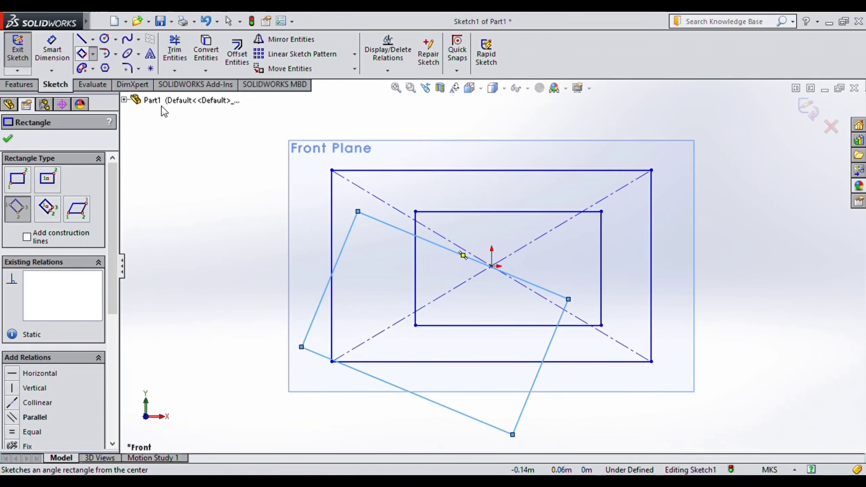
# Sketch a tilted 3 Point Center Rectangle centred on the origin, larger than the other rectangles.
pyautogui.scroll(-3, 246, 175)
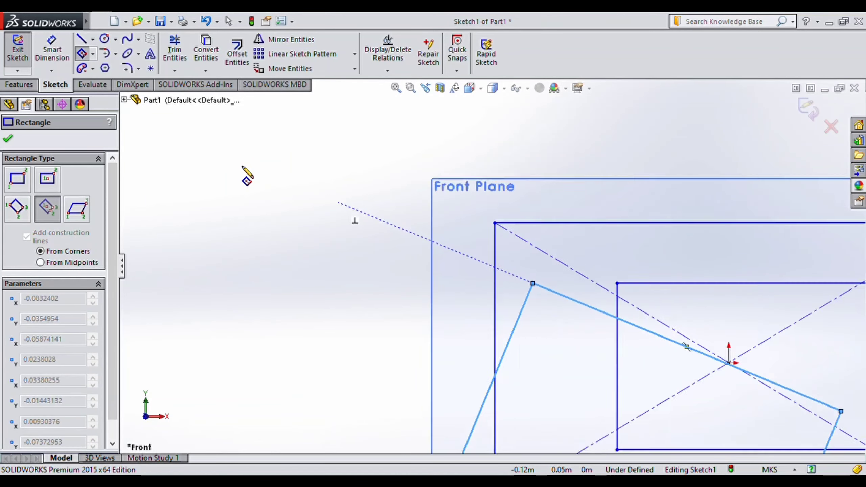
pyautogui.scroll(6, 242, 167)
pyautogui.scroll(-4, 825, 378)
pyautogui.scroll(4, 542, 307)
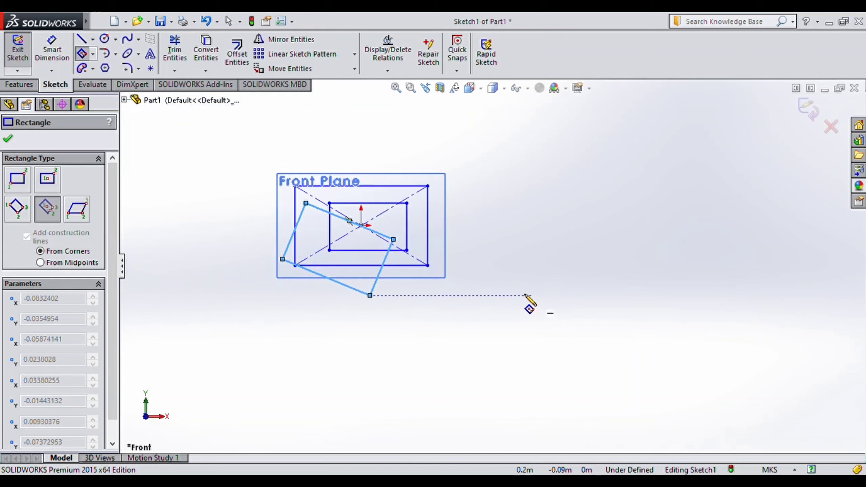
pyautogui.scroll(-3, 396, 243)
pyautogui.click(320, 206)
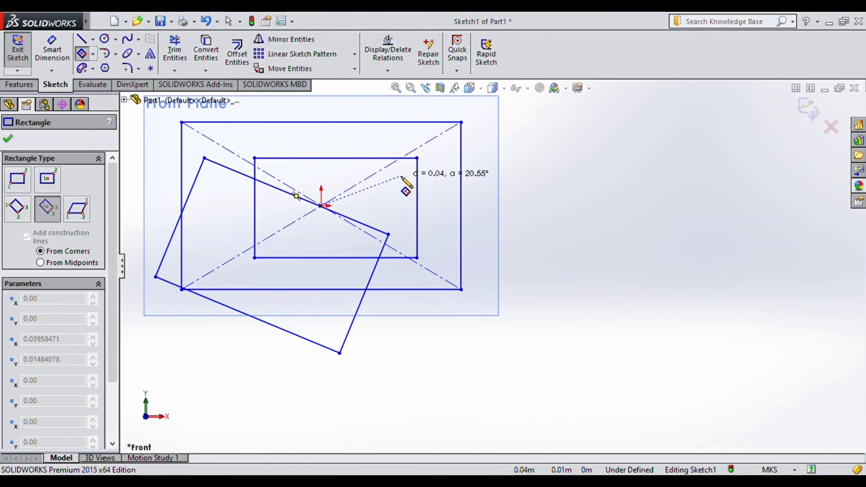
pyautogui.click(445, 159)
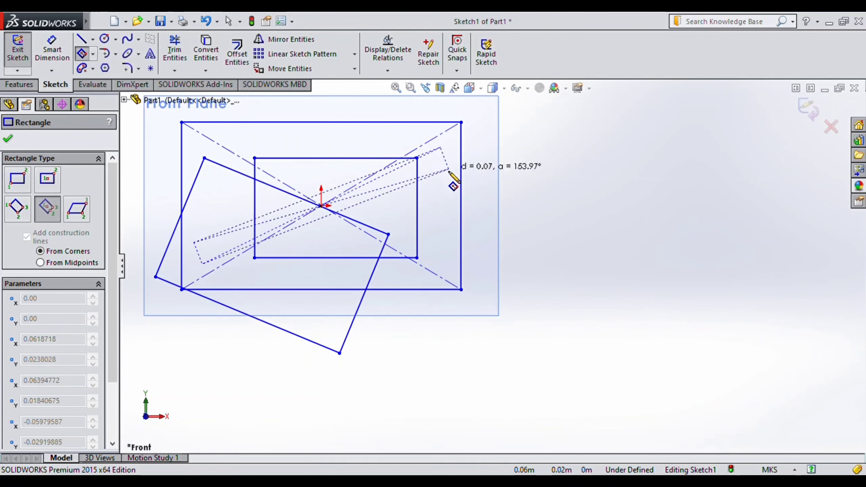
pyautogui.click(484, 268)
pyautogui.scroll(-3, 561, 328)
pyautogui.scroll(5, 559, 326)
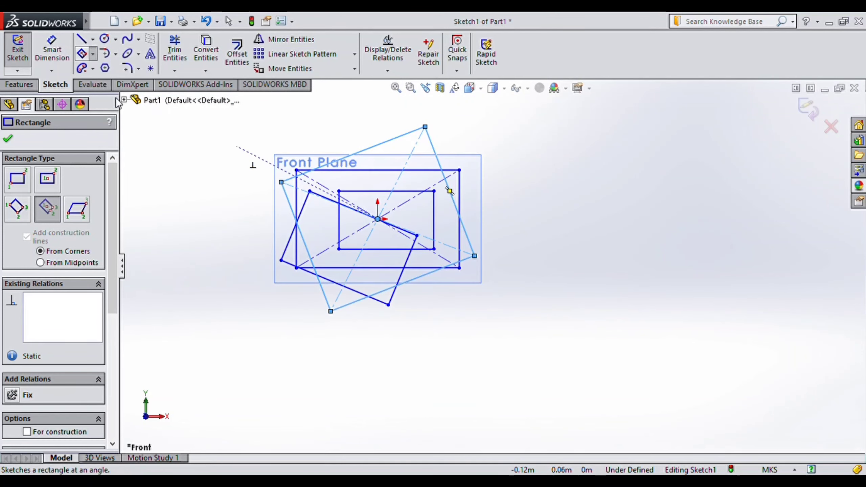
# Sketch a tall, slanted parallelogram in the empty area beside the right edge of the Front Plane.
pyautogui.click(122, 123)
pyautogui.click(511, 260)
pyautogui.click(585, 182)
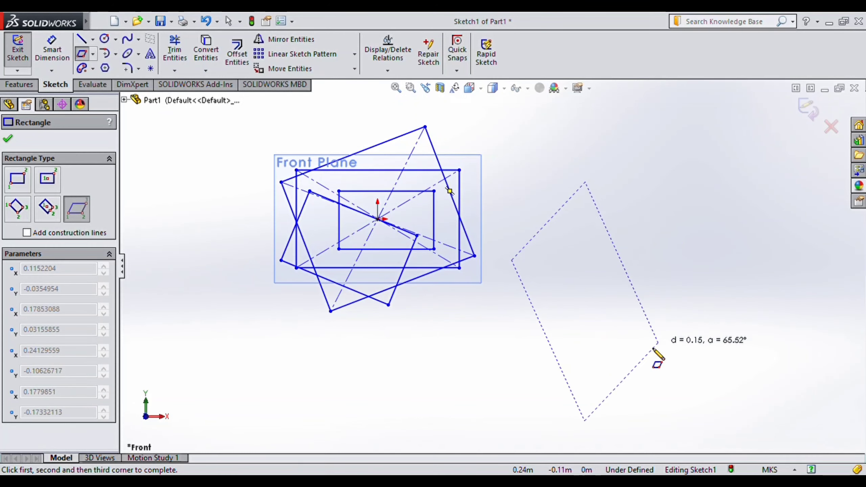
pyautogui.click(614, 363)
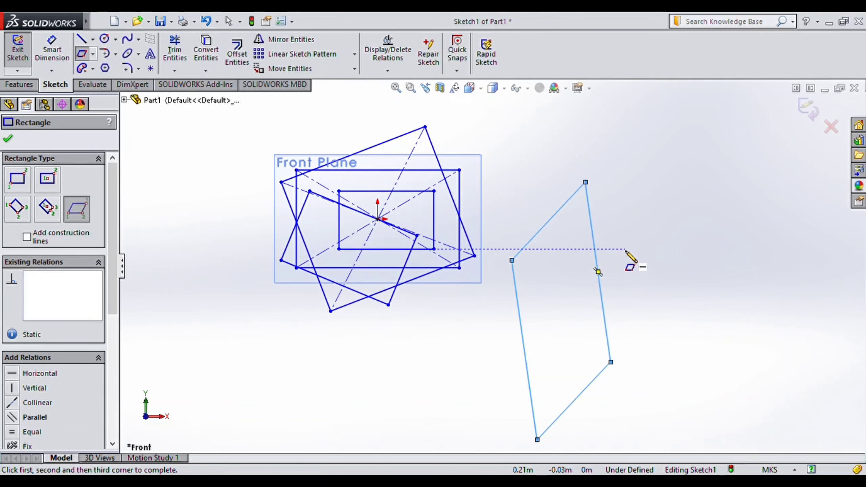
# Delete all the rectangles and the parallelogram from the sketch.
pyautogui.press('Escape')
pyautogui.moveTo(238, 117); pyautogui.dragTo(677, 387)
pyautogui.press('Delete')
pyautogui.moveTo(300, 146); pyautogui.dragTo(635, 452)
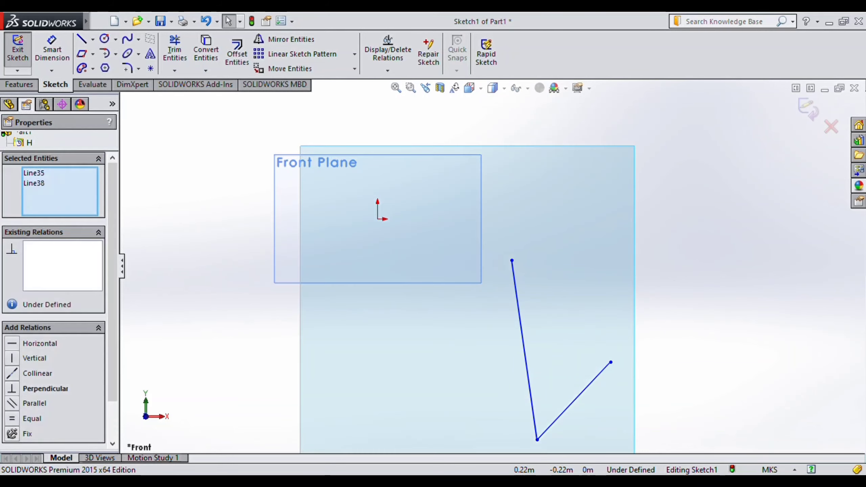
pyautogui.press('Delete')
# Look at the Front Plane from the Back view and return to the Front view.
pyautogui.scroll(3, 446, 203)
pyautogui.scroll(-5, 440, 210)
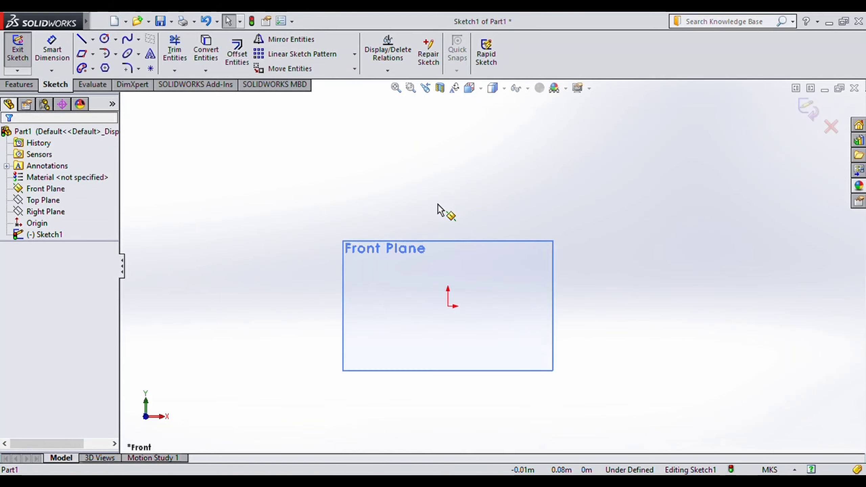
pyautogui.scroll(-3, 483, 324)
pyautogui.scroll(4, 484, 325)
pyautogui.click(510, 336)
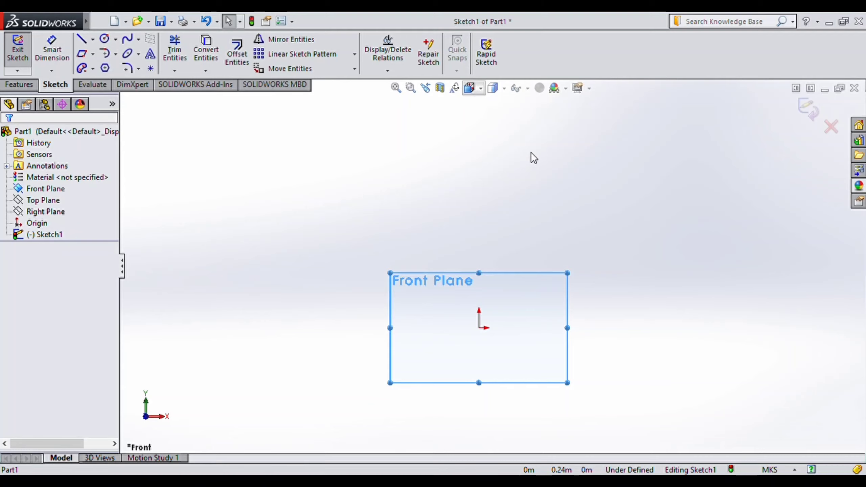
pyautogui.hotkey('ctrl', '2')
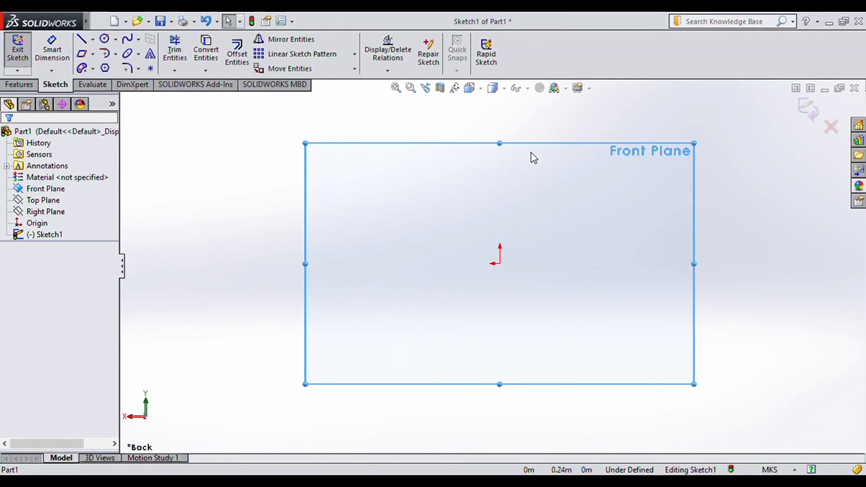
pyautogui.hotkey('ctrl', '1')
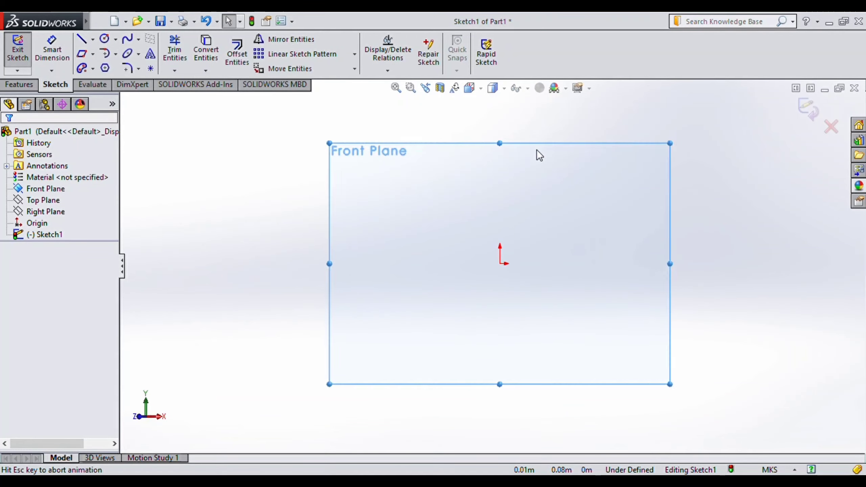
# Sketch a diagonal straight slot near the origin, about 0.045 m between centres and 0.021 m wide.
pyautogui.click(84, 71)
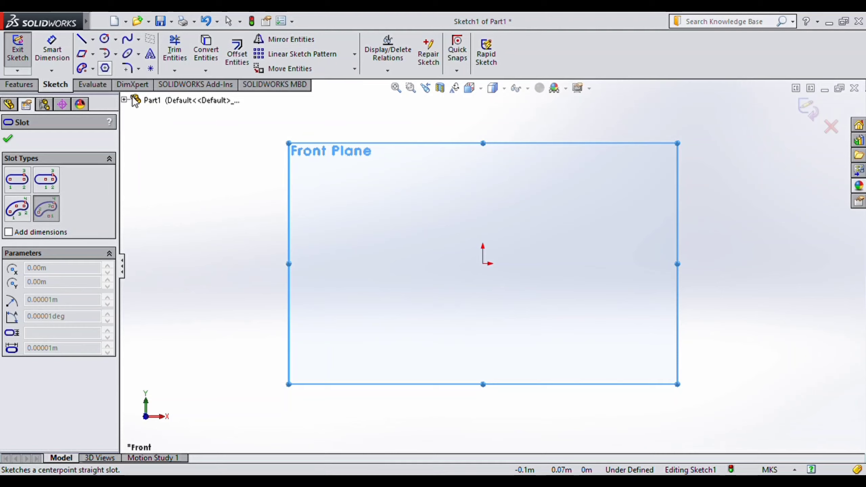
pyautogui.click(122, 87)
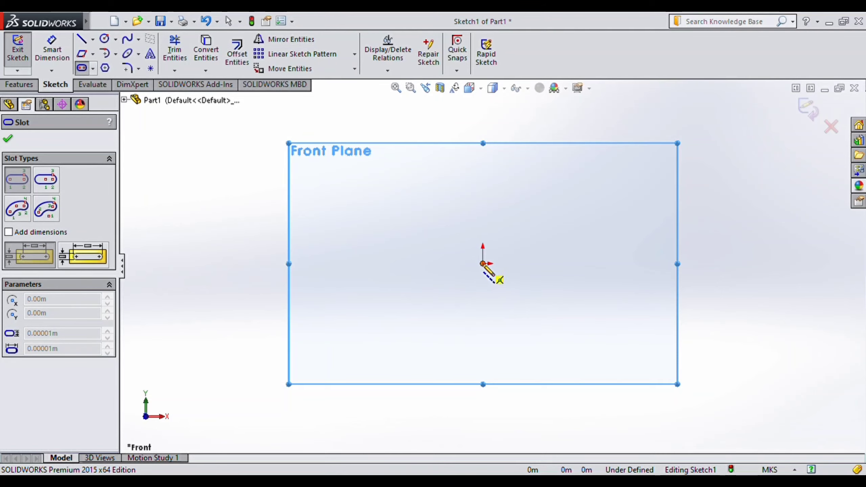
pyautogui.click(464, 286)
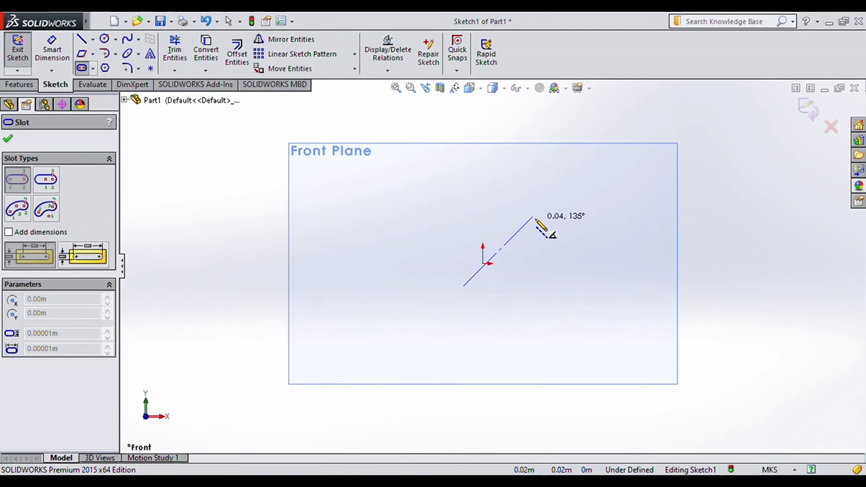
pyautogui.click(533, 217)
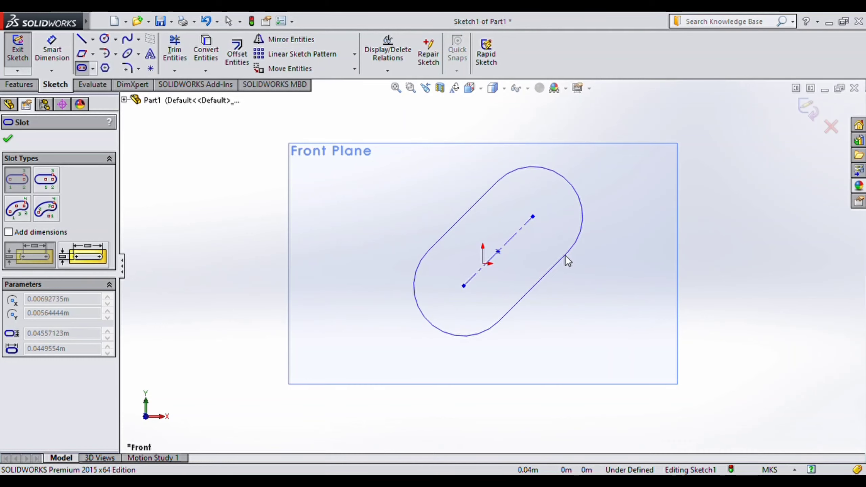
pyautogui.click(556, 227)
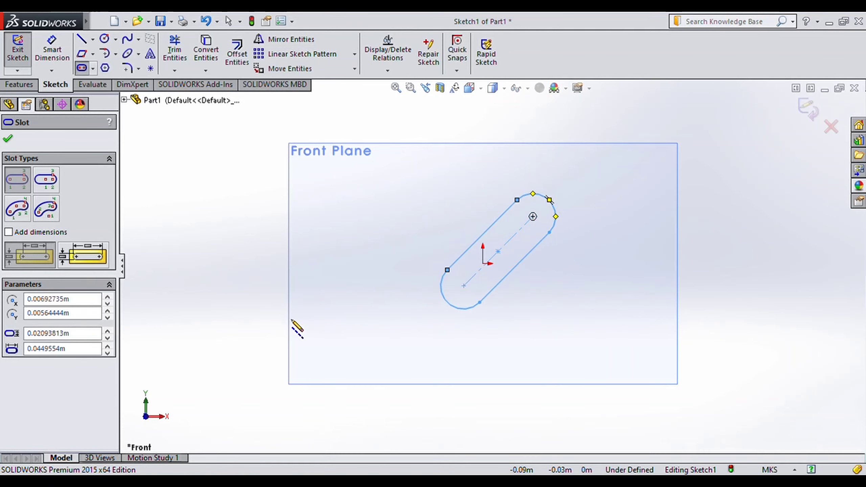
# Sketch a thin diagonal straight slot left of the origin and a centerpoint straight slot about 0.046 m by 0.019 m near the plane's lower-right corner.
pyautogui.click(313, 314)
pyautogui.click(423, 176)
pyautogui.click(424, 182)
pyautogui.click(428, 185)
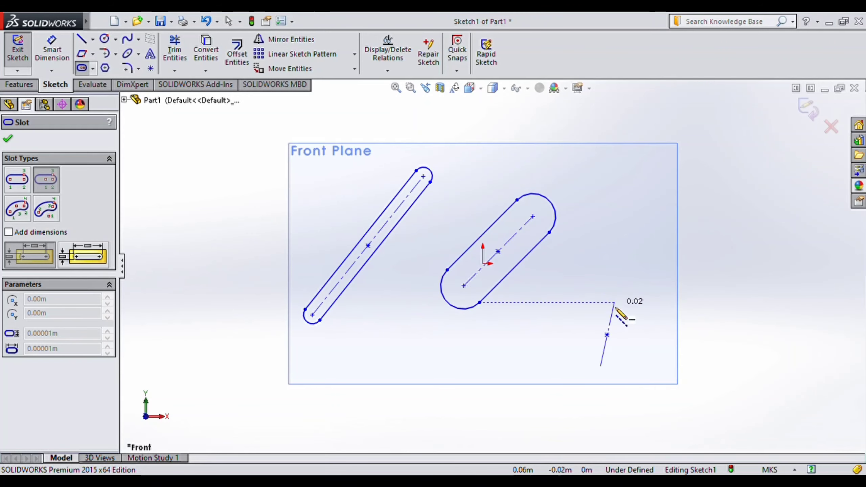
pyautogui.click(645, 302)
pyautogui.click(658, 328)
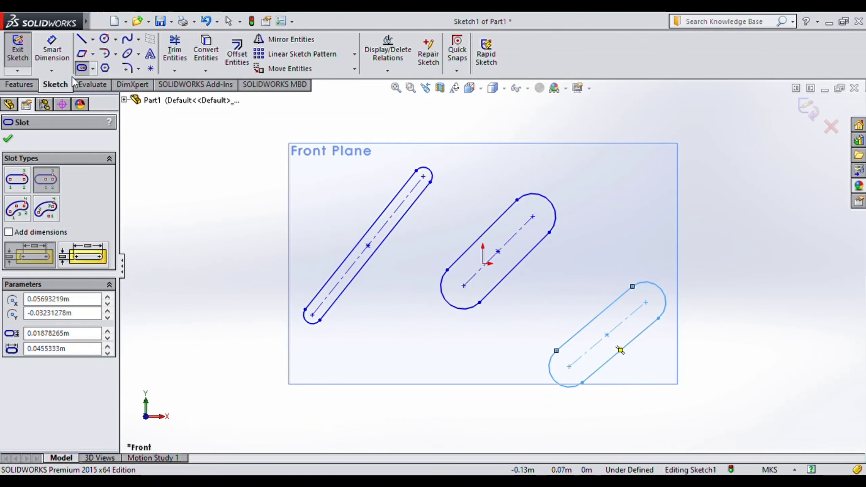
# Sketch a 3 point arc slot across the plane's right edge with a radius of about 0.035 m and a width of about 0.009 m.
pyautogui.click(93, 70)
pyautogui.click(131, 113)
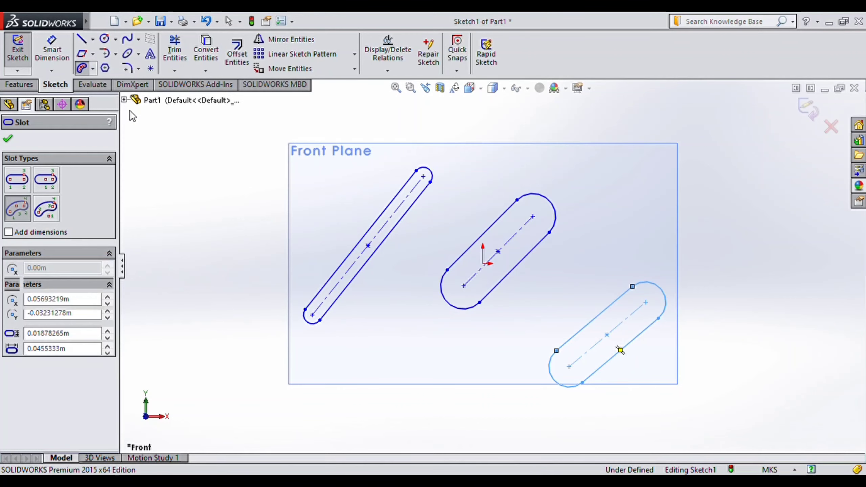
pyautogui.click(645, 216)
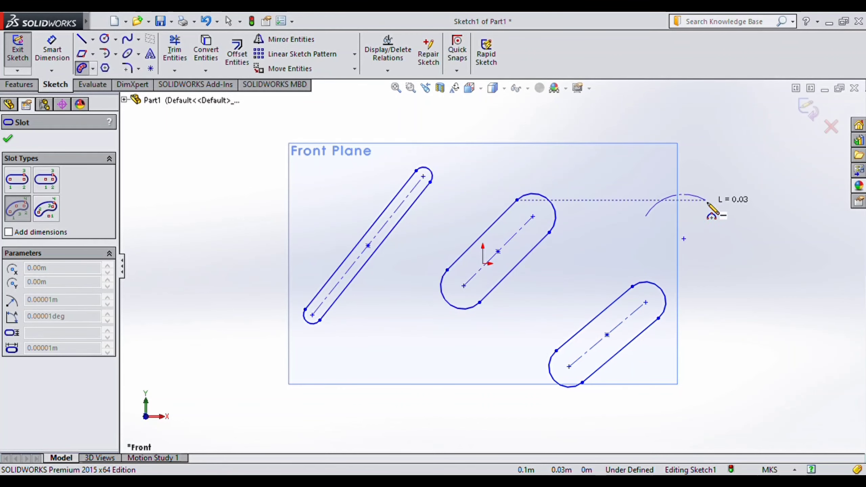
pyautogui.click(752, 200)
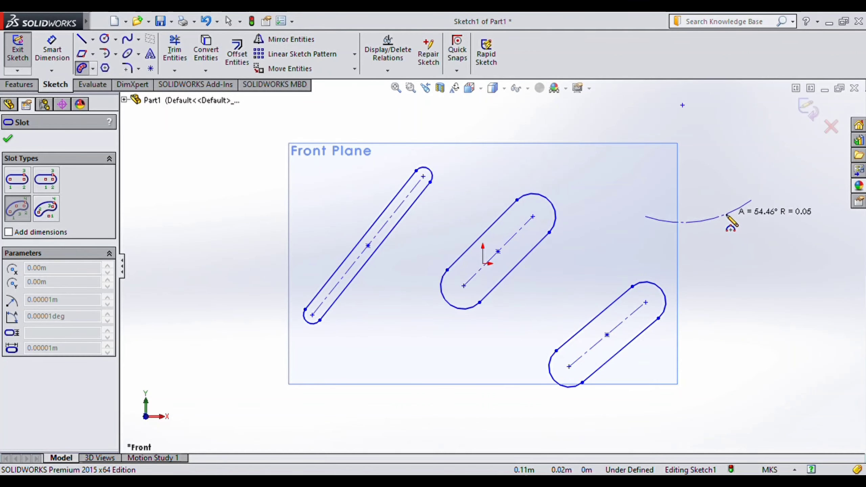
pyautogui.click(708, 237)
pyautogui.click(715, 243)
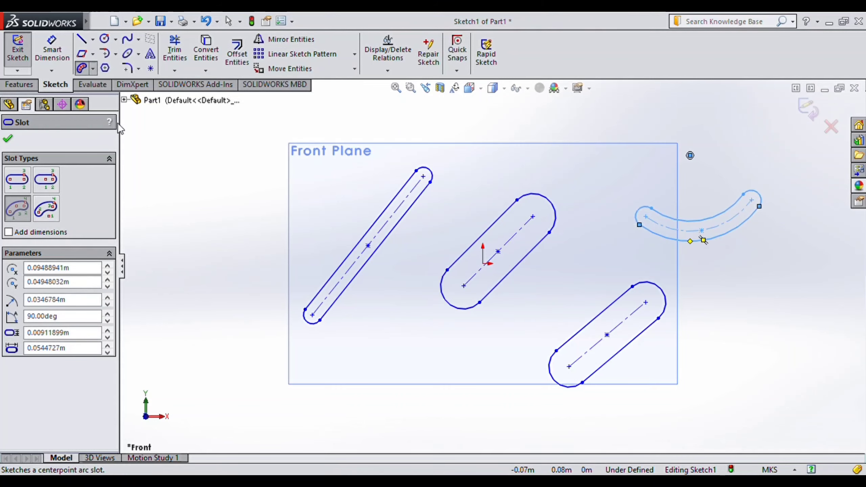
# Sketch a centerpoint arc slot left of the plane with a radius of about 0.026 m and a width of about 0.011 m.
pyautogui.click(184, 225)
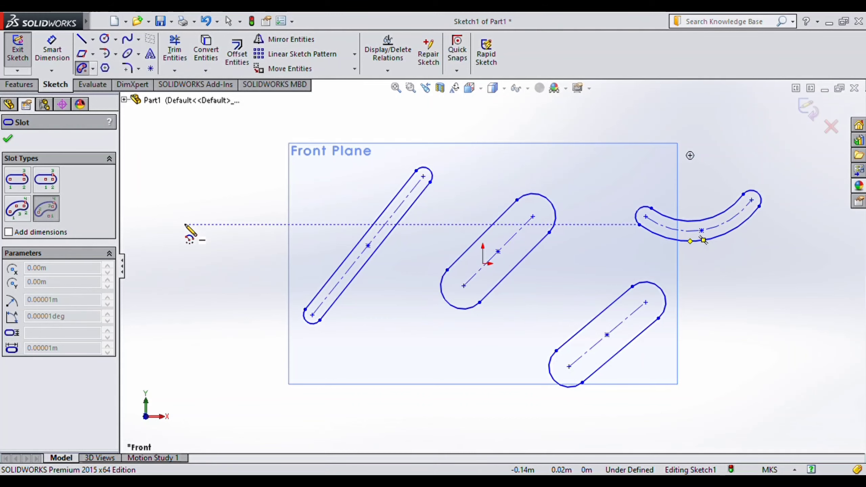
pyautogui.click(162, 275)
pyautogui.click(245, 225)
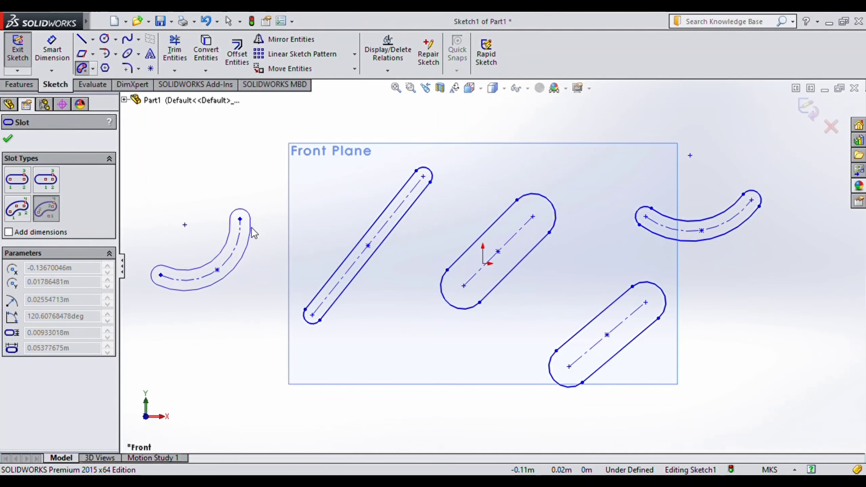
pyautogui.click(255, 235)
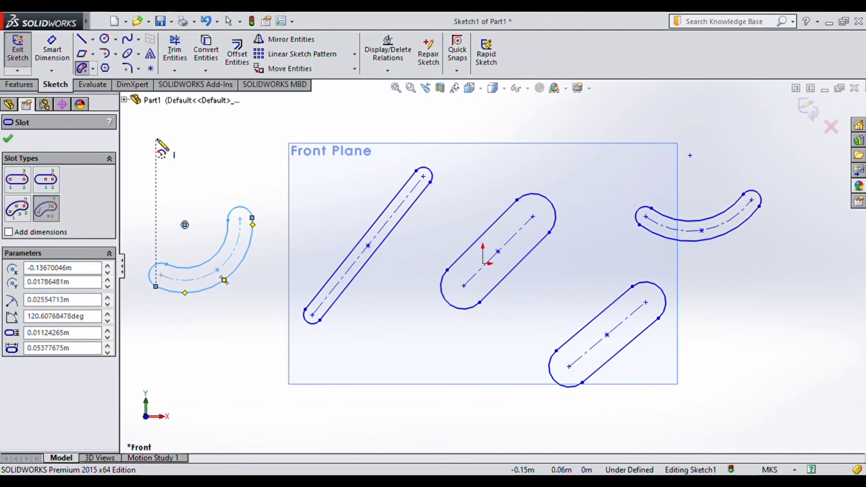
pyautogui.press('Escape')
# Delete all slots from the sketch and draw a circle centred on the origin with a radius of about 0.029 m.
pyautogui.hotkey('ctrl', 'a')
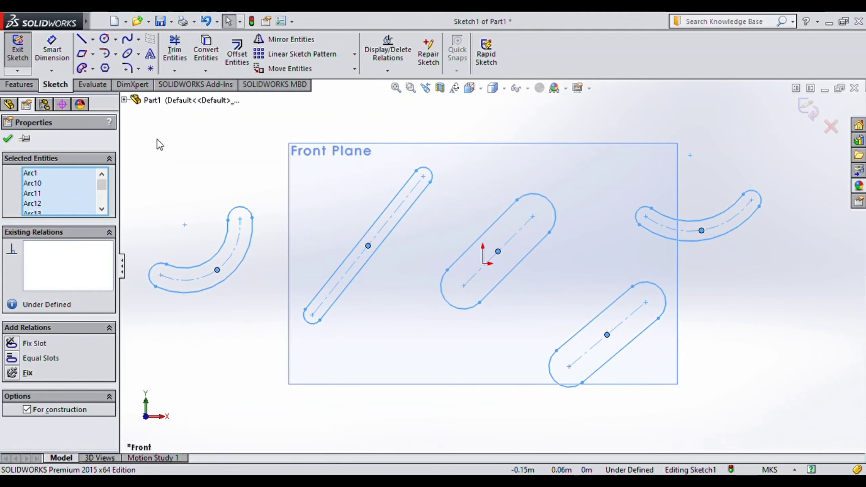
pyautogui.press('Delete')
pyautogui.click(105, 39)
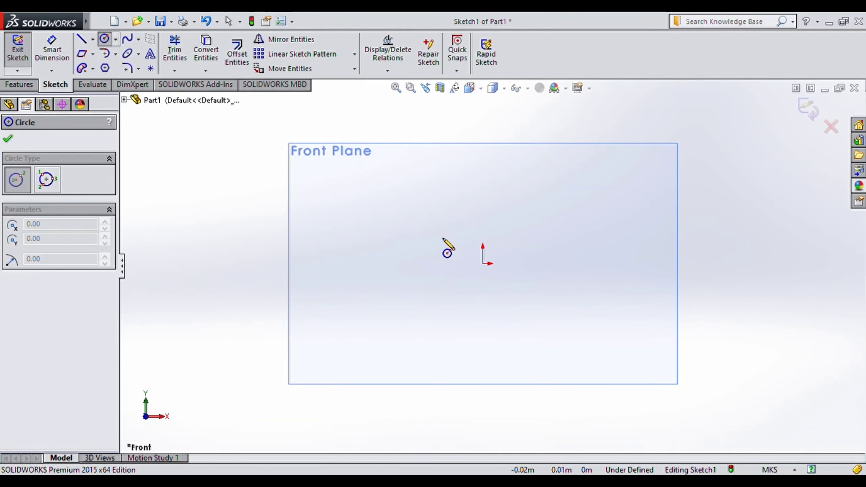
pyautogui.click(482, 263)
pyautogui.click(544, 246)
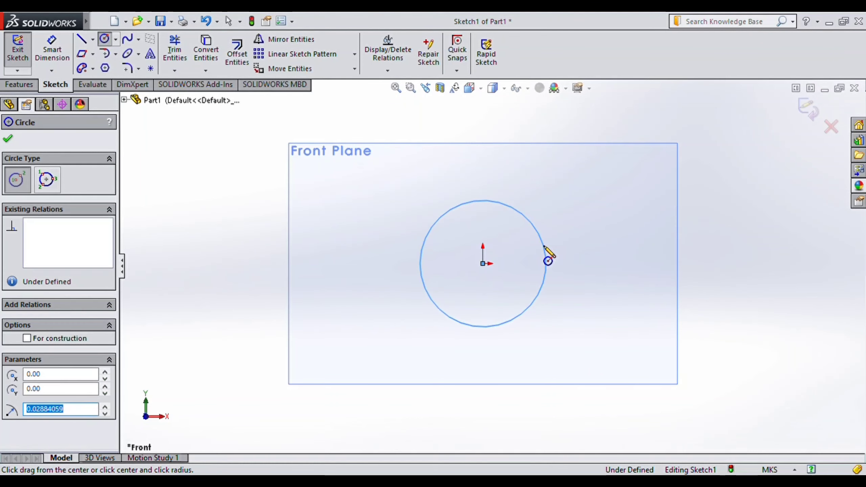
pyautogui.click(62, 51)
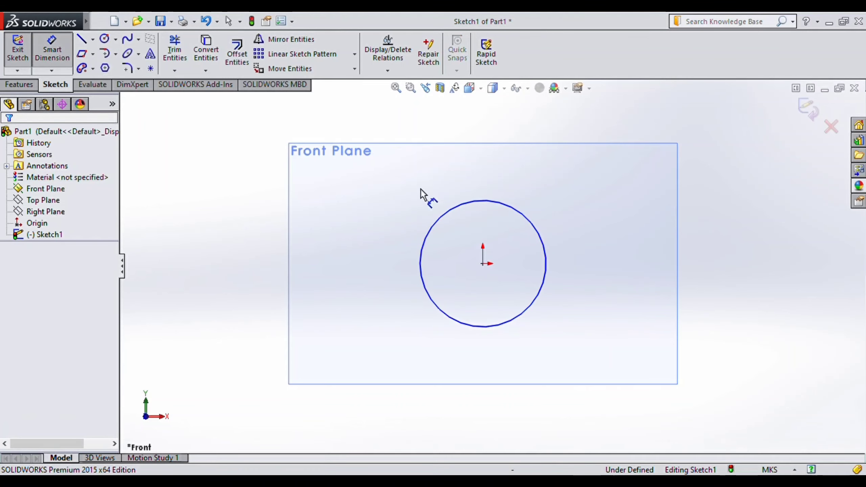
pyautogui.click(486, 201)
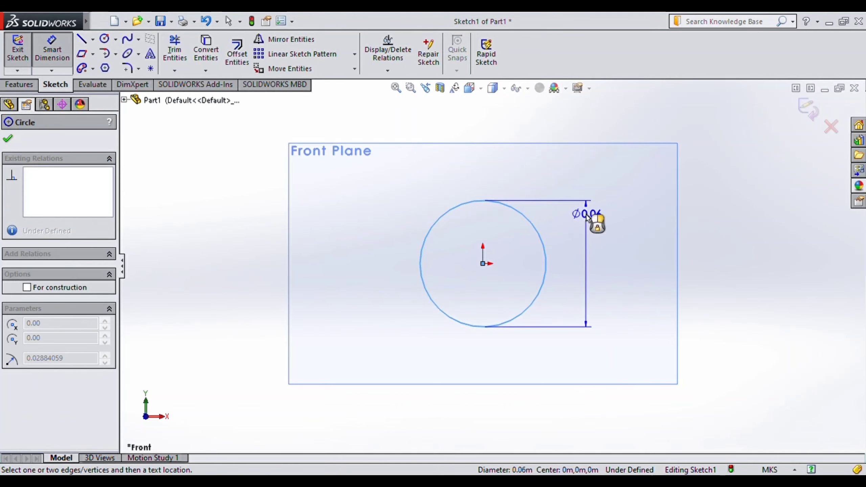
pyautogui.click(587, 216)
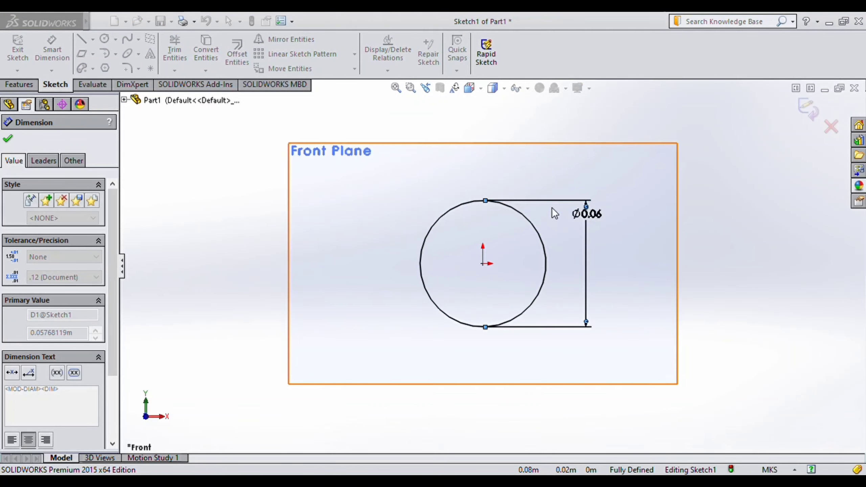
pyautogui.press('Escape')
pyautogui.hotkey('ctrl', 'z')
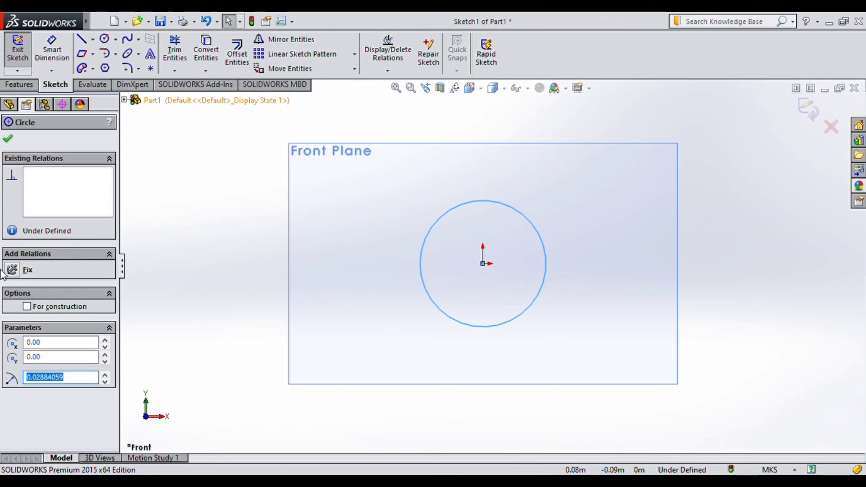
# Dimension the circle's diameter and set it to 6 m.
pyautogui.click(53, 56)
pyautogui.click(510, 207)
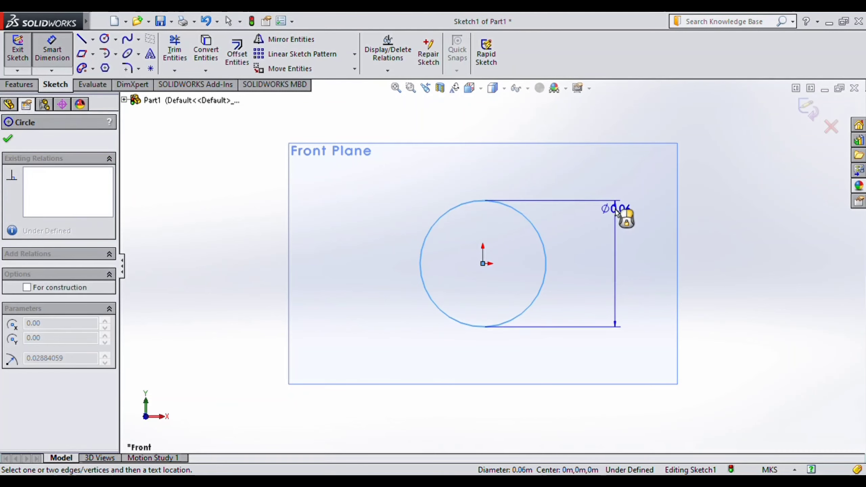
pyautogui.click(618, 210)
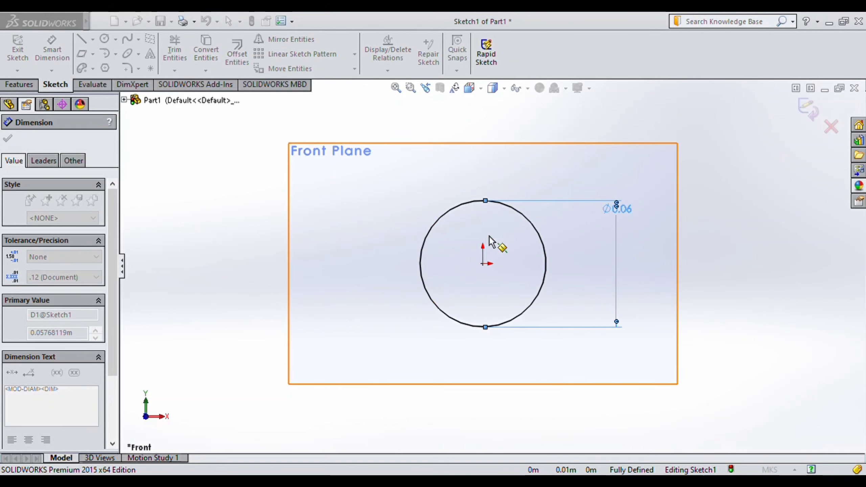
pyautogui.write('6')
pyautogui.press('Return')
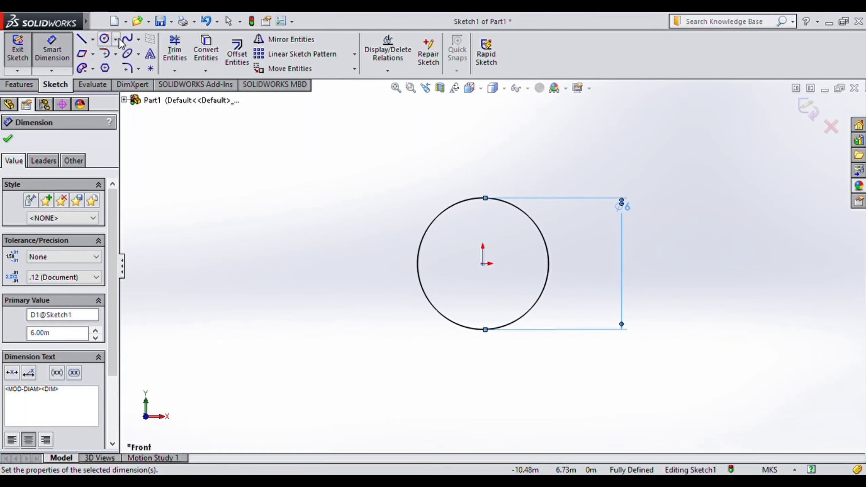
# Sketch a perimeter circle with a radius of about 1.69 m inside the 6 m circle, touching its left side.
pyautogui.click(133, 65)
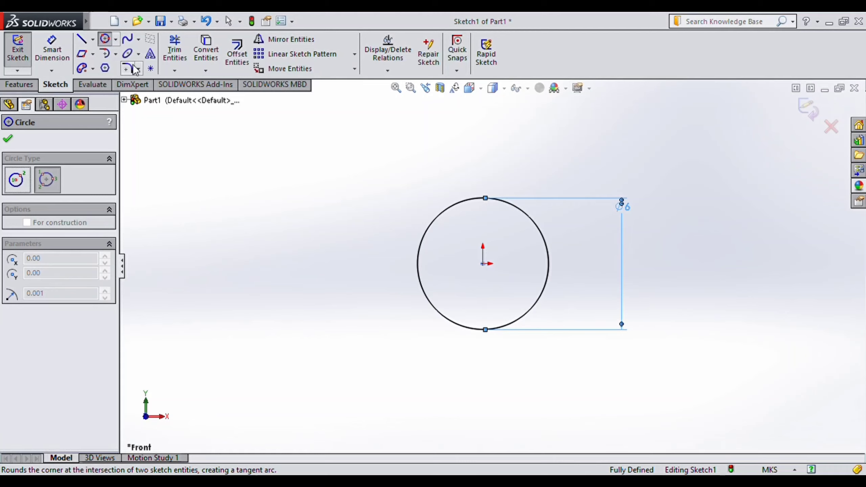
pyautogui.click(437, 217)
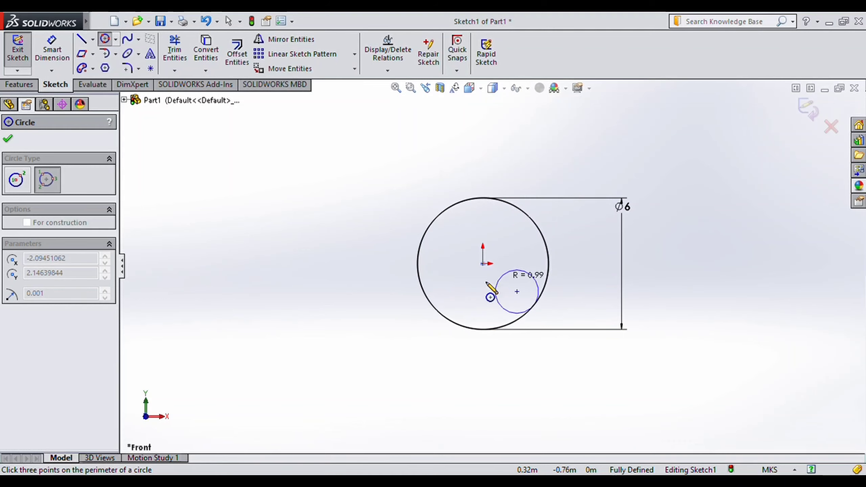
pyautogui.click(461, 232)
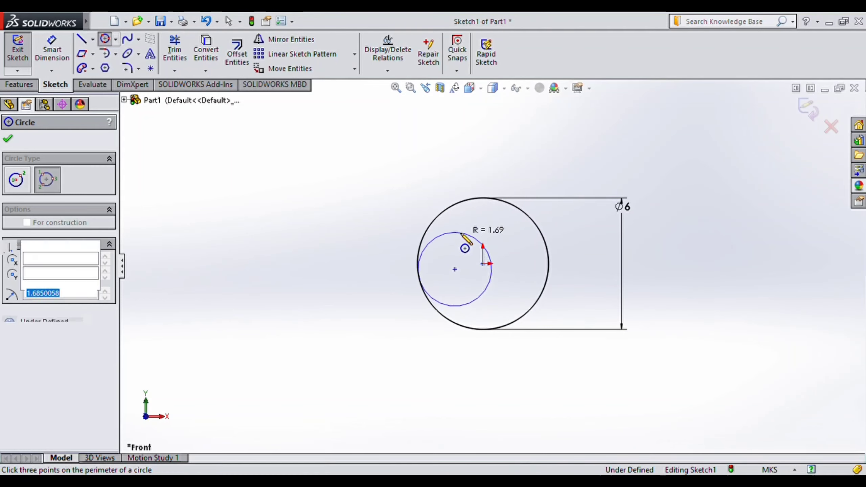
# Sketch a closed triangle left of the circles, with a left side of about 5.33 m and a slanted right side of about 7.56 m.
pyautogui.click(82, 41)
pyautogui.click(224, 178)
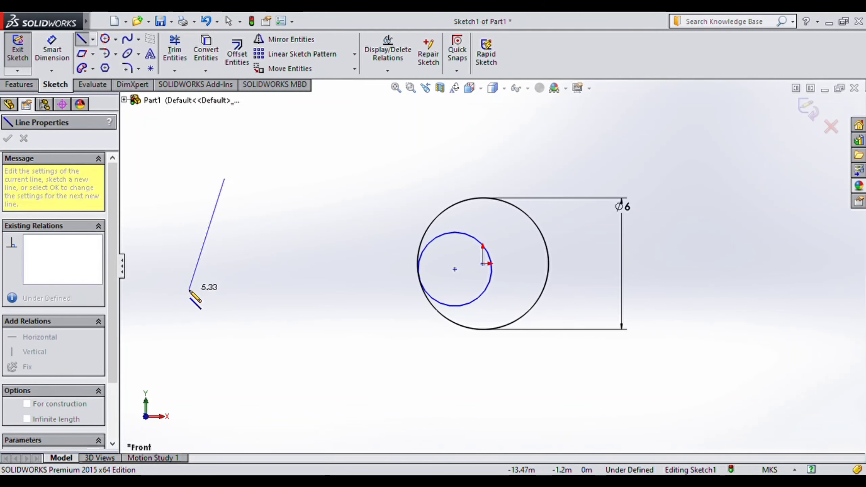
pyautogui.click(189, 290)
pyautogui.click(343, 293)
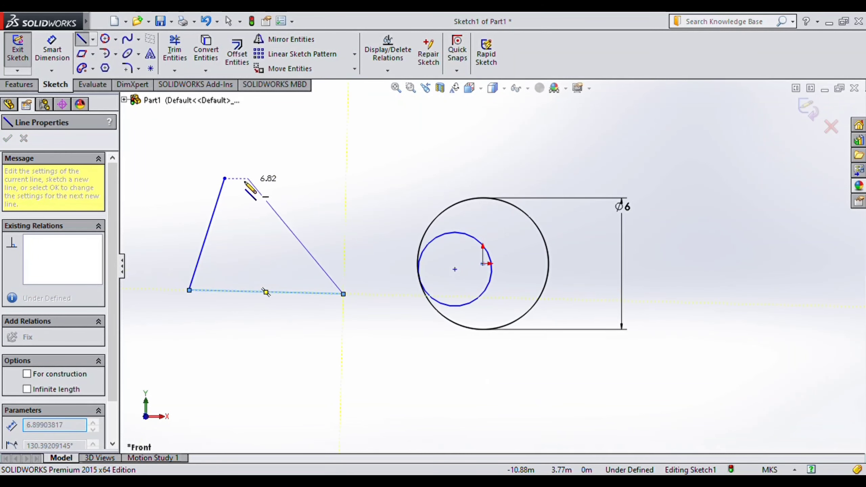
pyautogui.click(225, 178)
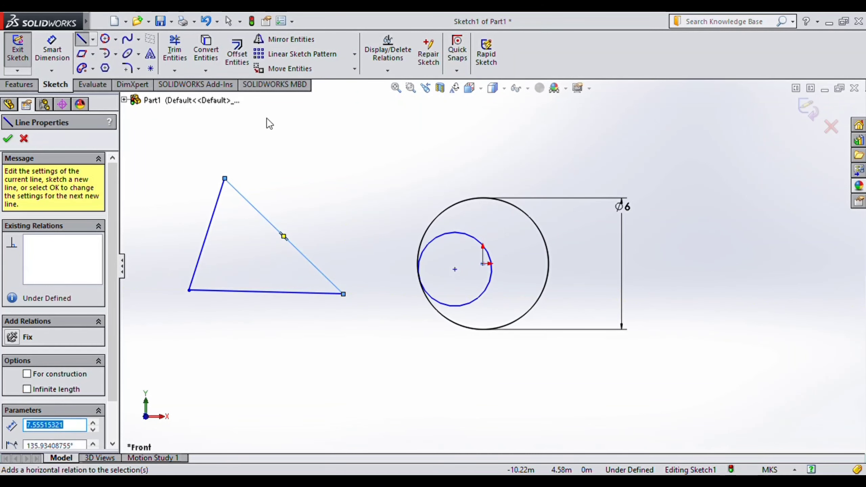
# Inscribe a perimeter circle in the triangle, tangent to all three sides, with a radius of about 1.81 m.
pyautogui.click(117, 40)
pyautogui.click(133, 61)
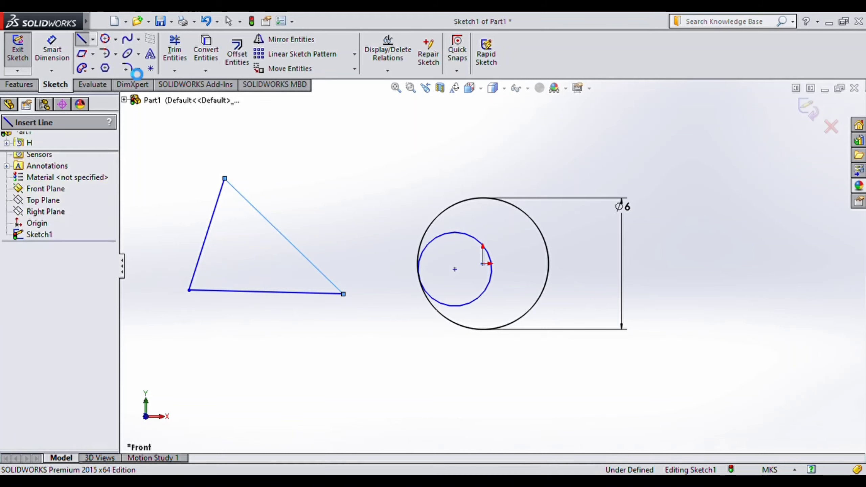
pyautogui.click(210, 228)
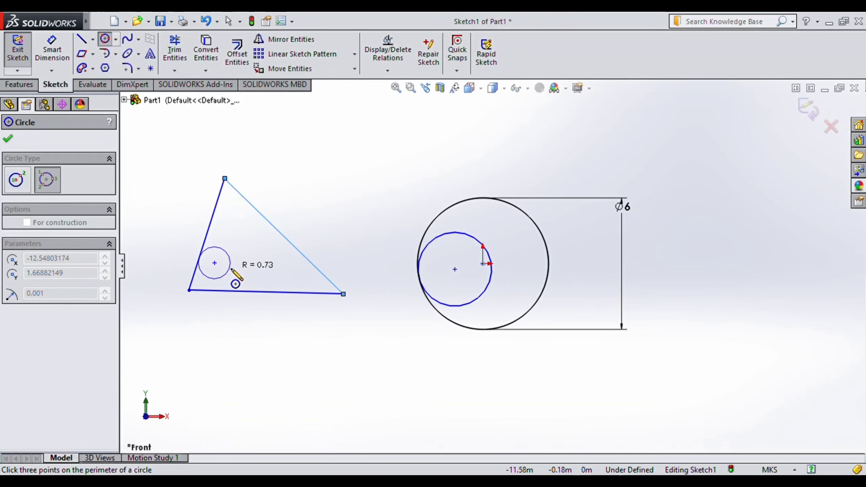
pyautogui.click(257, 292)
pyautogui.click(283, 236)
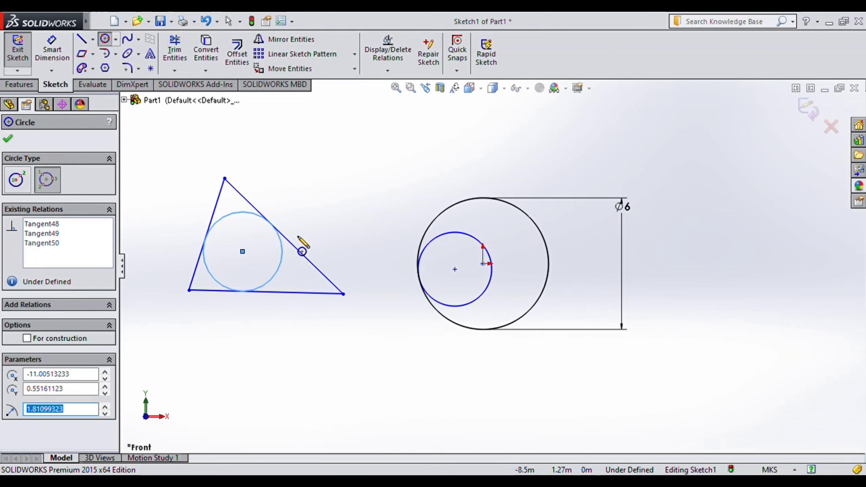
pyautogui.press('Escape')
# Delete all sketch entities and draw a large centerpoint arc bulging right to the origin, centred at about X -4.35 m, Y 1.01 m.
pyautogui.hotkey('ctrl', 'a')
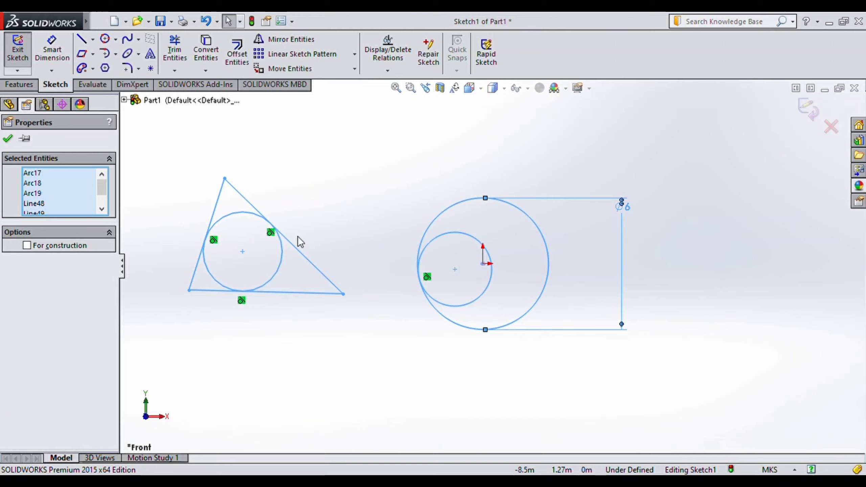
pyautogui.press('Delete')
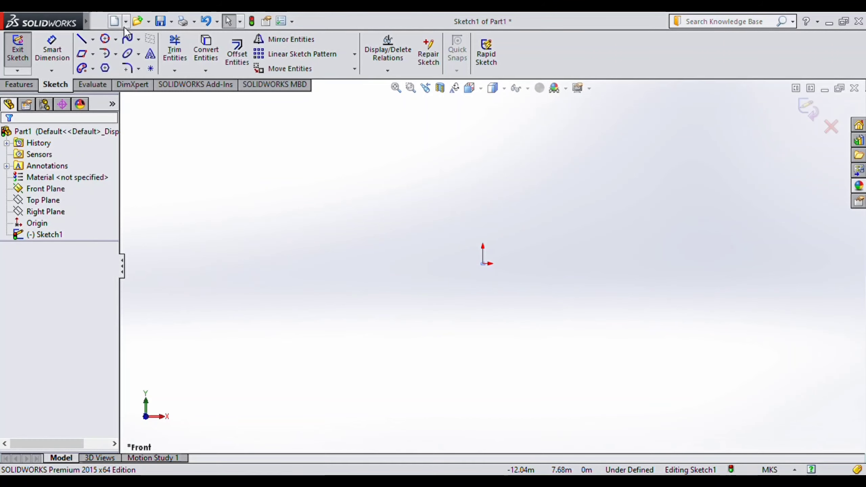
pyautogui.click(140, 67)
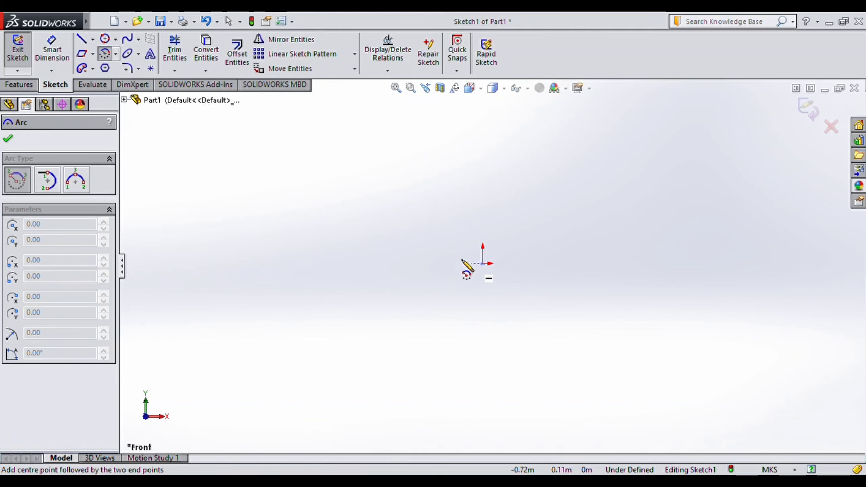
pyautogui.click(388, 242)
pyautogui.click(379, 148)
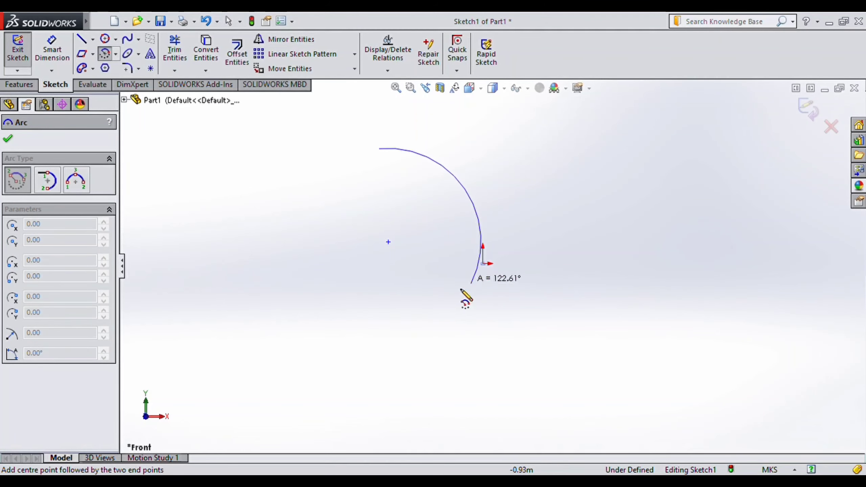
pyautogui.click(428, 325)
# Sketch a chain of five tangent arcs starting at the large arc's upper endpoint and winding down to its lower left.
pyautogui.click(116, 54)
pyautogui.click(133, 80)
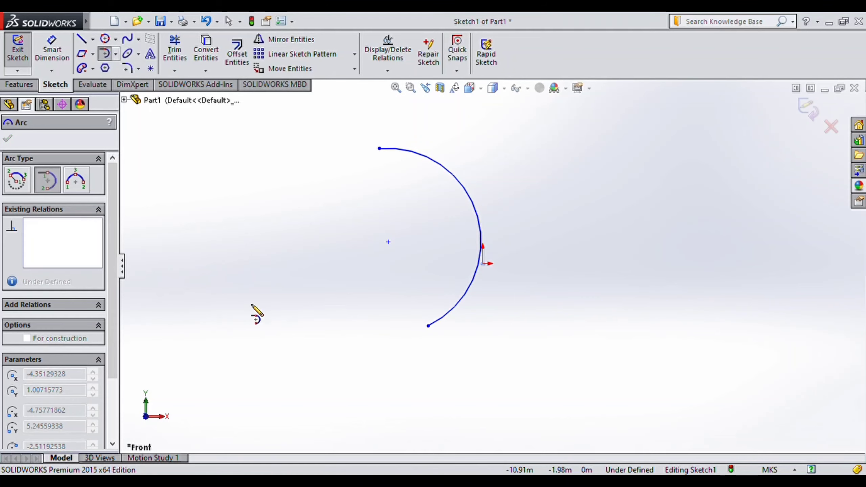
pyautogui.click(380, 148)
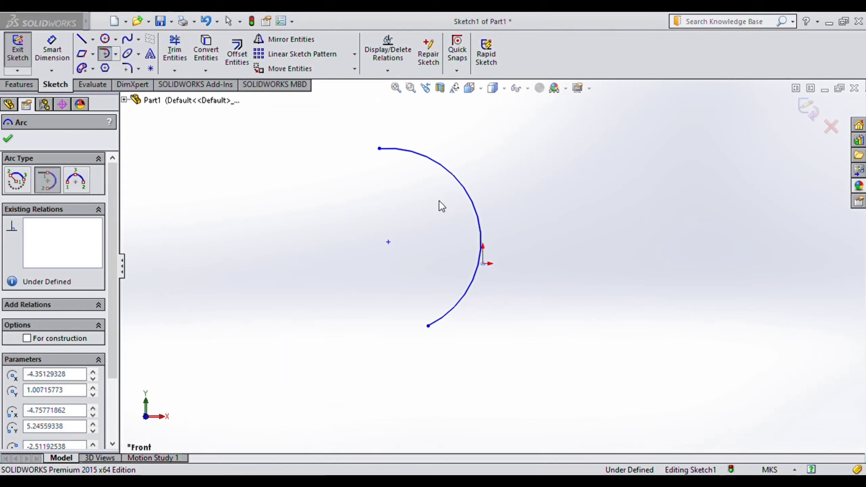
pyautogui.click(524, 195)
pyautogui.click(379, 148)
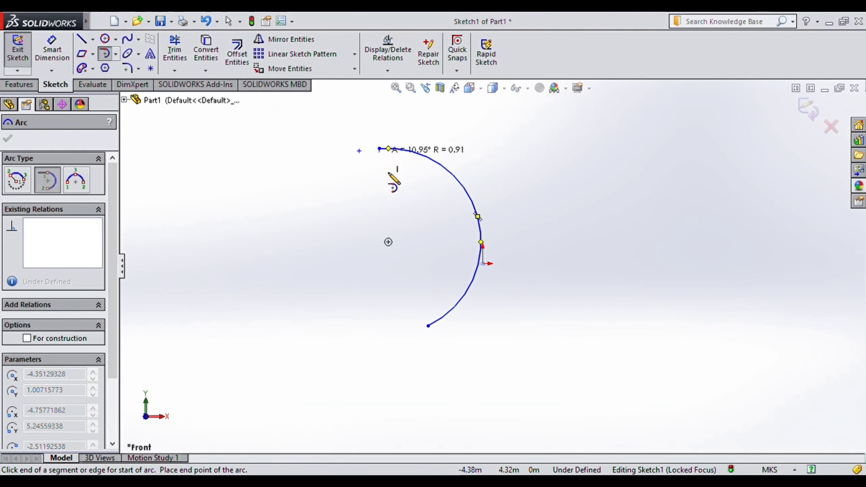
pyautogui.click(372, 216)
pyautogui.click(285, 227)
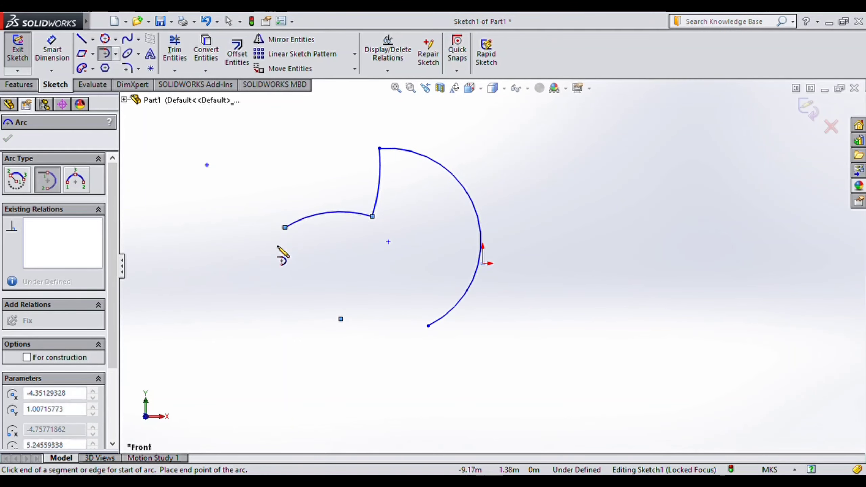
pyautogui.click(285, 294)
pyautogui.click(247, 326)
pyautogui.click(260, 366)
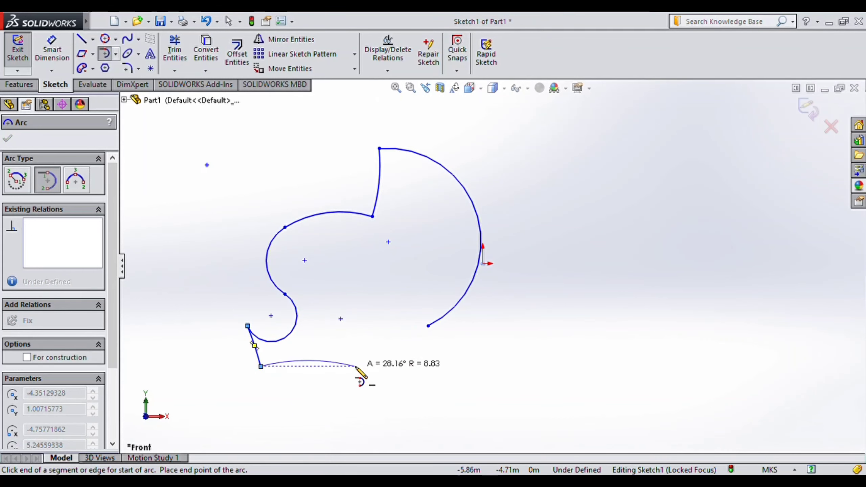
pyautogui.press('Escape')
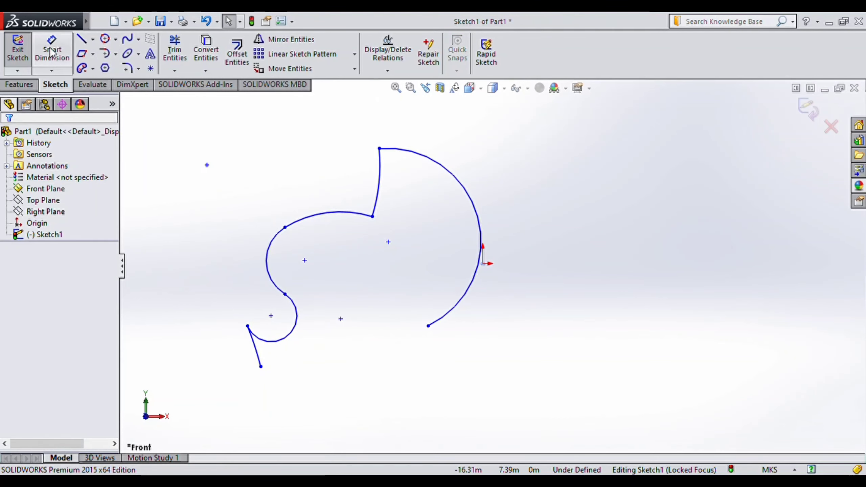
# Sketch a horizontal line up and to the right of the origin, level with the top of the large arc.
pyautogui.click(81, 38)
pyautogui.click(563, 156)
pyautogui.click(670, 156)
# Sketch a chain of tangent arcs from the horizontal line's right end around below and back to its left end, closing the profile.
pyautogui.click(108, 57)
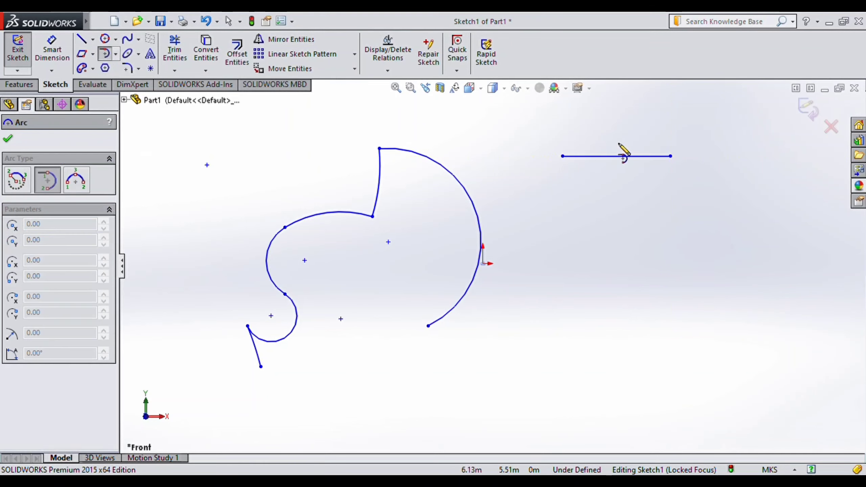
pyautogui.click(670, 156)
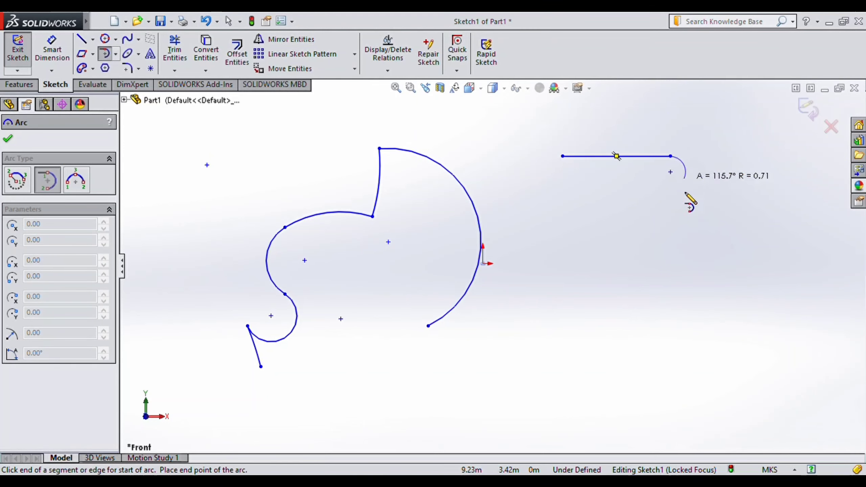
pyautogui.click(687, 228)
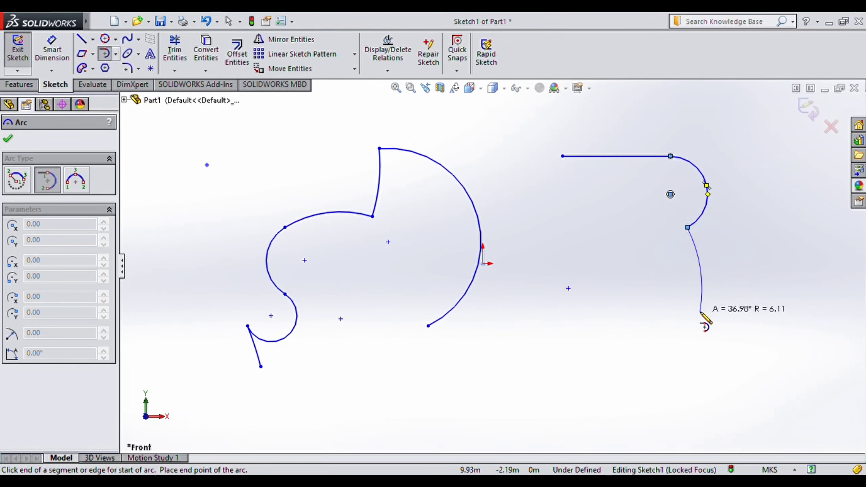
pyautogui.click(730, 263)
pyautogui.click(628, 332)
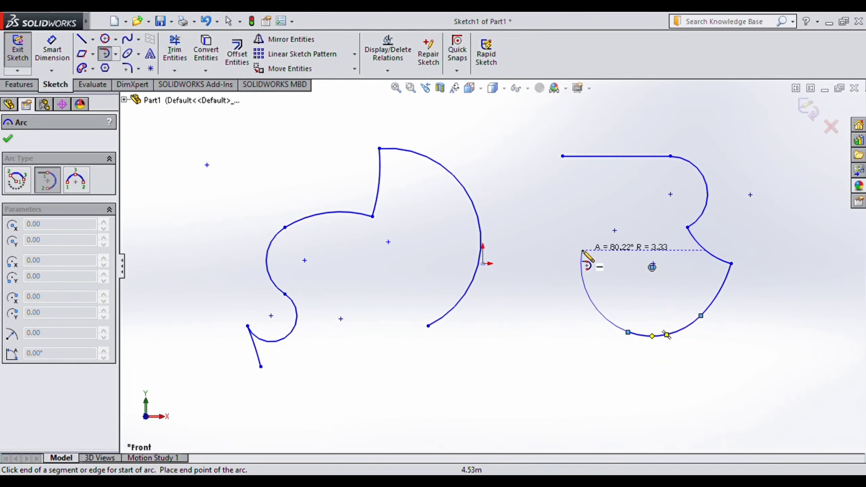
pyautogui.click(581, 250)
pyautogui.click(535, 194)
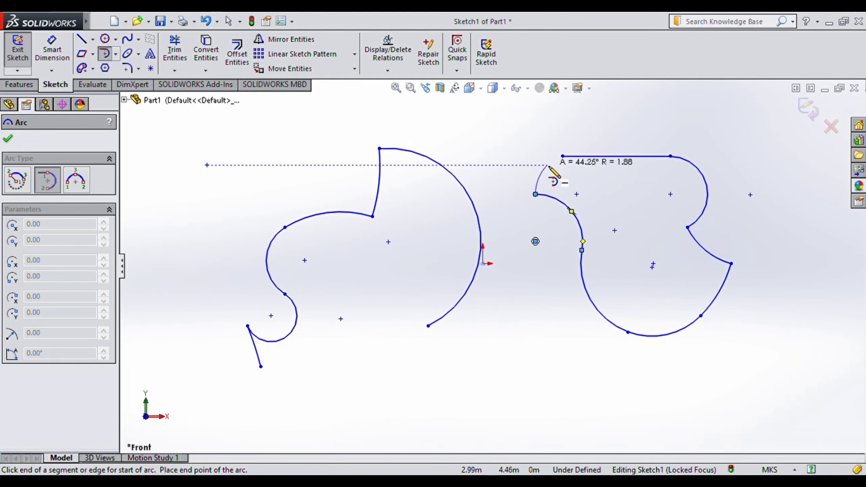
pyautogui.click(562, 156)
pyautogui.moveTo(44, 21)
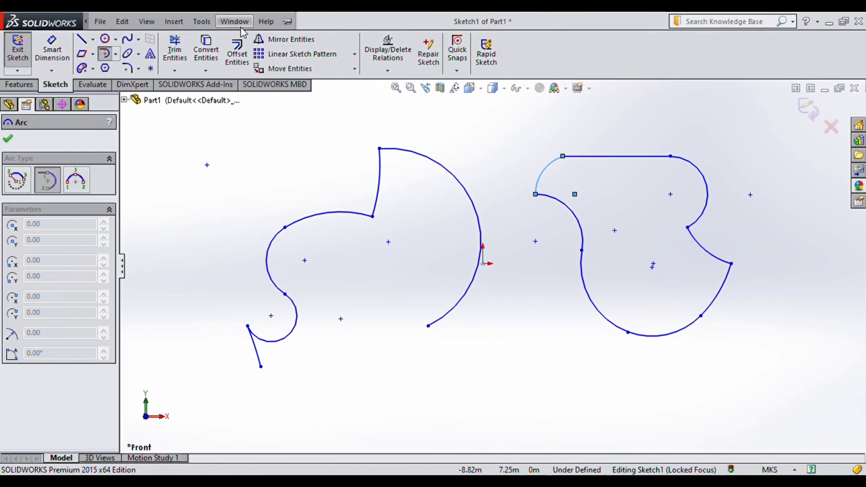
# Sketch an upward-bulging three-point arc below the origin, centred at about X 2.23 m, Y -7.21 m.
pyautogui.click(115, 54)
pyautogui.click(127, 91)
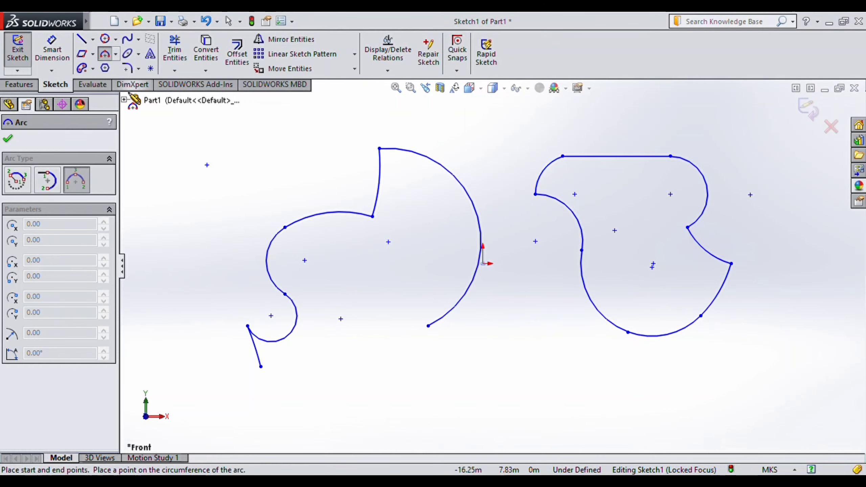
pyautogui.click(463, 402)
pyautogui.click(603, 411)
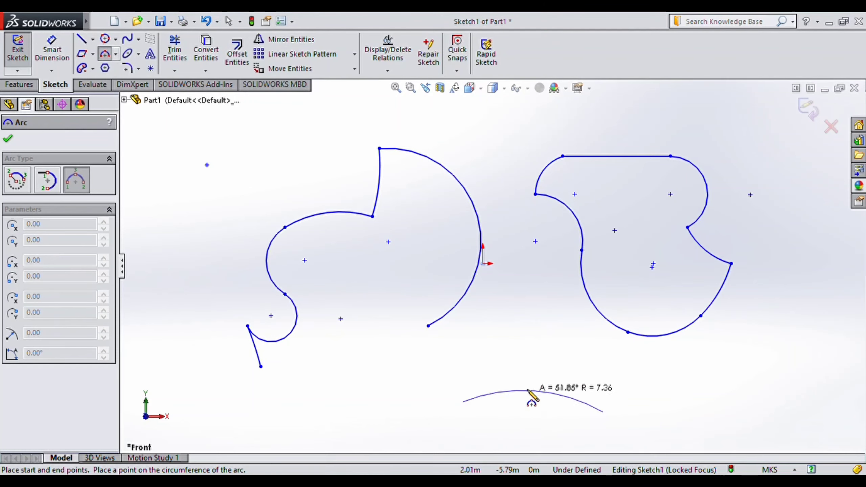
pyautogui.click(533, 350)
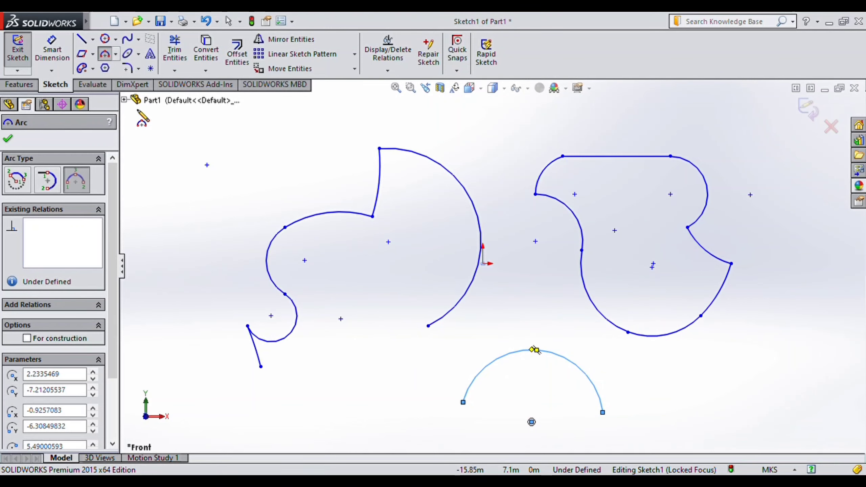
pyautogui.press('Escape')
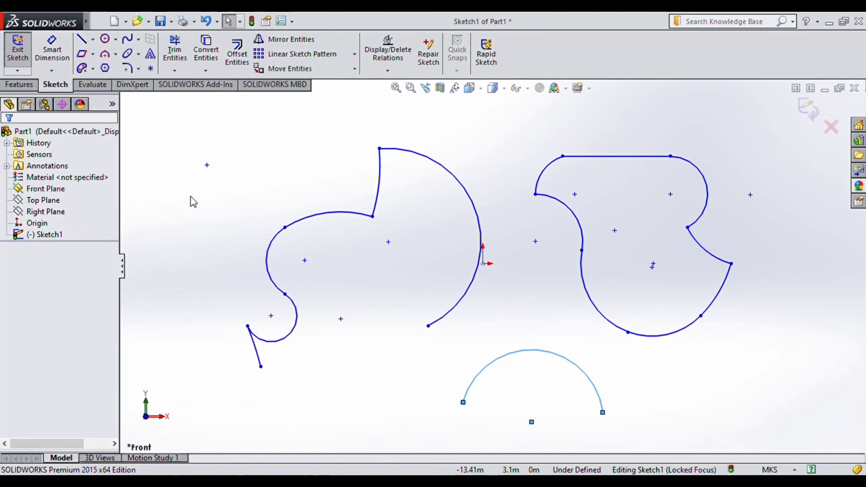
# Delete all sketch entities and draw a six-sided polygon centred on the origin, with an inscribed circle about 9.76 m in diameter.
pyautogui.hotkey('ctrl', 'a')
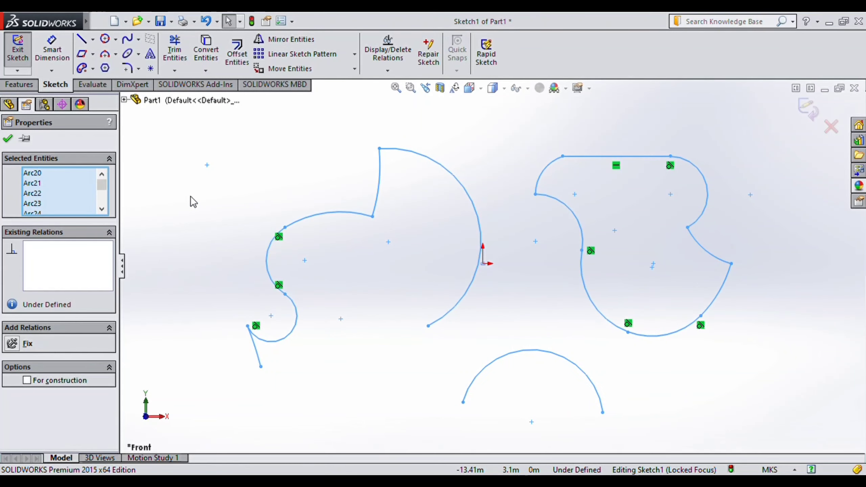
pyautogui.press('Delete')
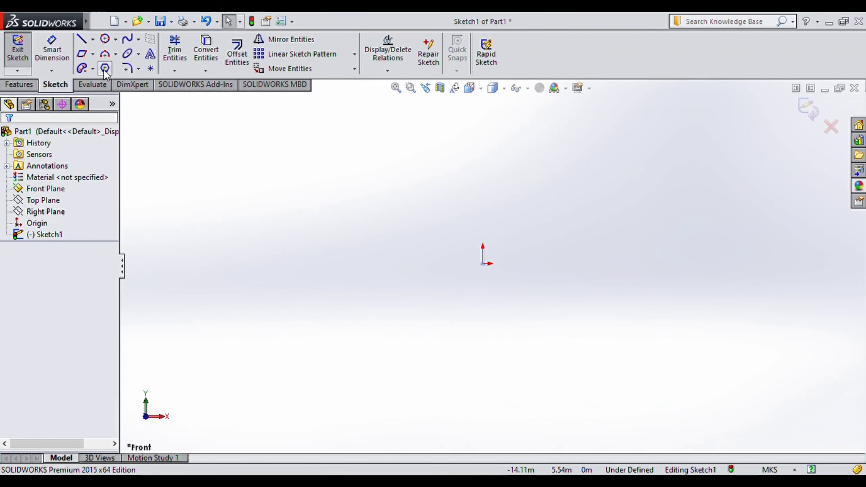
pyautogui.click(105, 68)
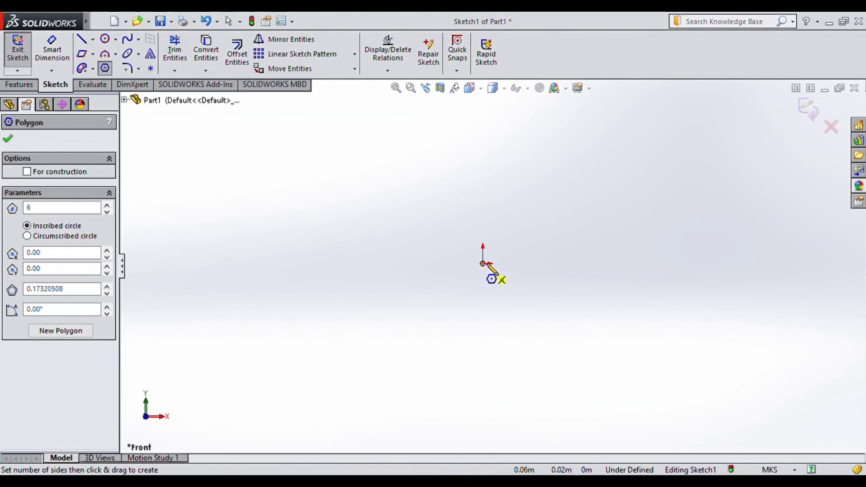
pyautogui.moveTo(483, 264); pyautogui.dragTo(605, 263)
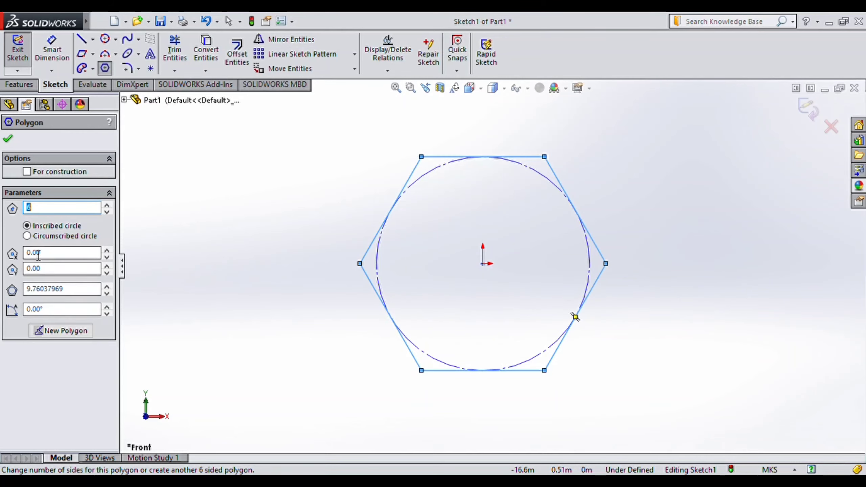
# Try the circumscribed circle option on the hexagon, return it to inscribed circle and set the circle diameter to 10 m.
pyautogui.click(27, 236)
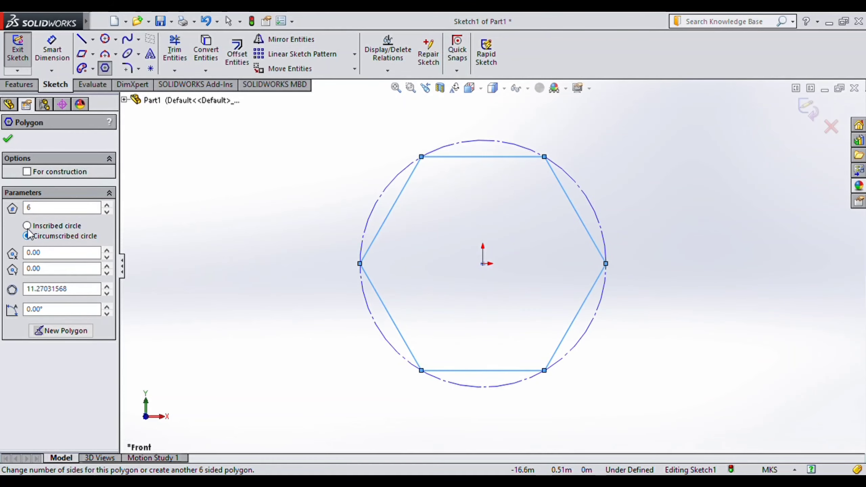
pyautogui.click(27, 225)
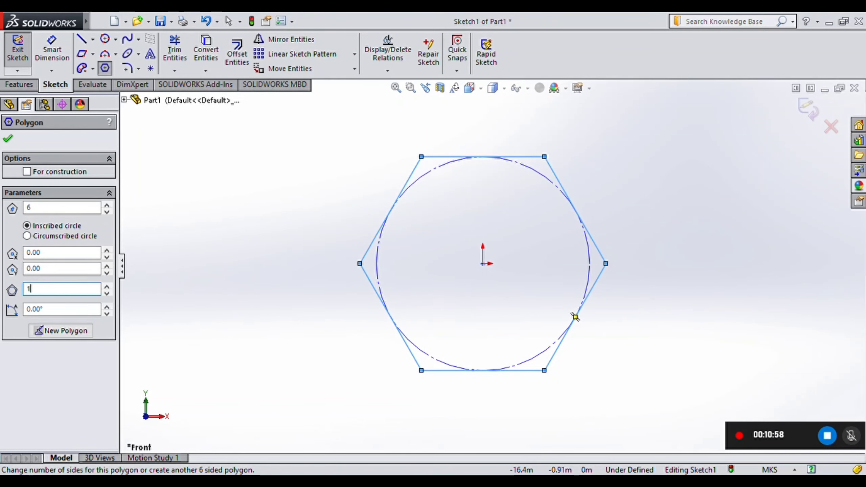
pyautogui.write('0')
pyautogui.press('Return')
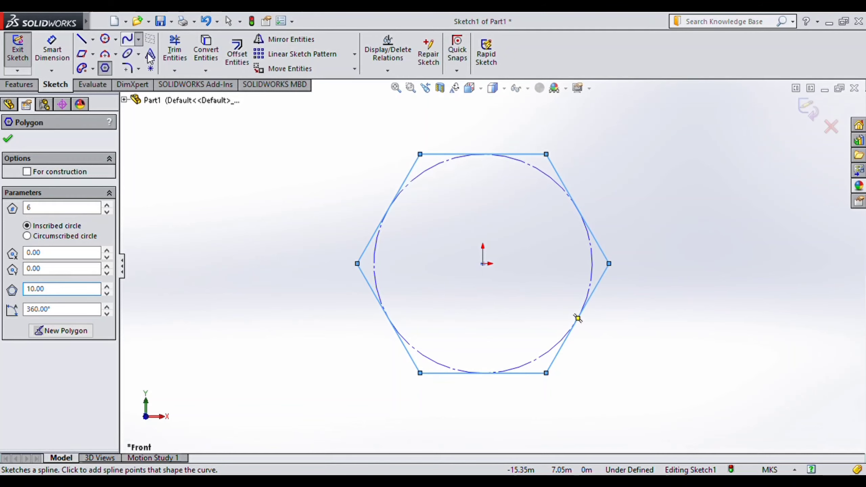
# Sketch a four-point S-shaped spline up and to the left of the hexagon.
pyautogui.click(127, 39)
pyautogui.click(190, 235)
pyautogui.click(215, 182)
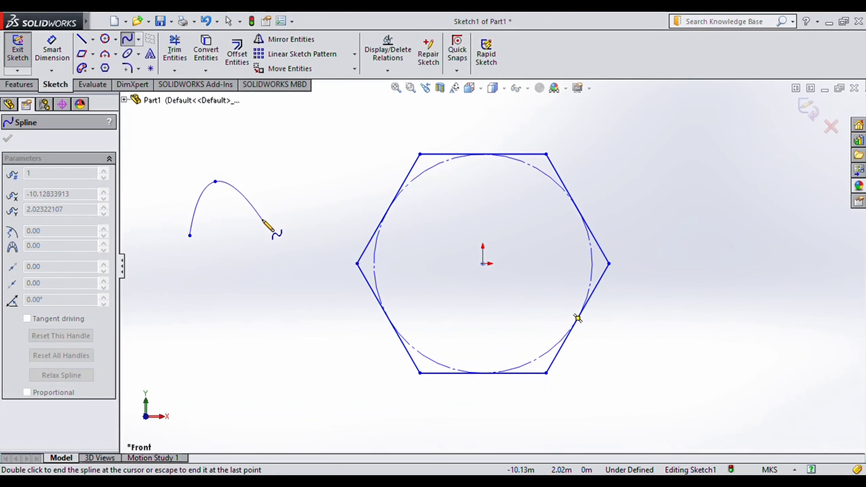
pyautogui.click(262, 219)
pyautogui.doubleClick(321, 159)
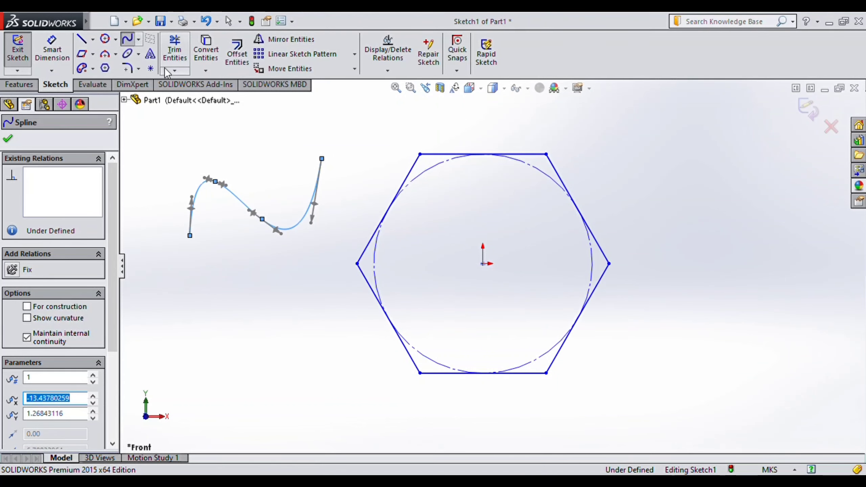
# Sketch a six-vertex zigzag style spline below the first spline, from about X -14.98 m, Y -4.04 m to X -6.79 m, Y 0.83 m.
pyautogui.click(157, 351)
pyautogui.click(178, 297)
pyautogui.click(250, 364)
pyautogui.click(297, 287)
pyautogui.click(353, 355)
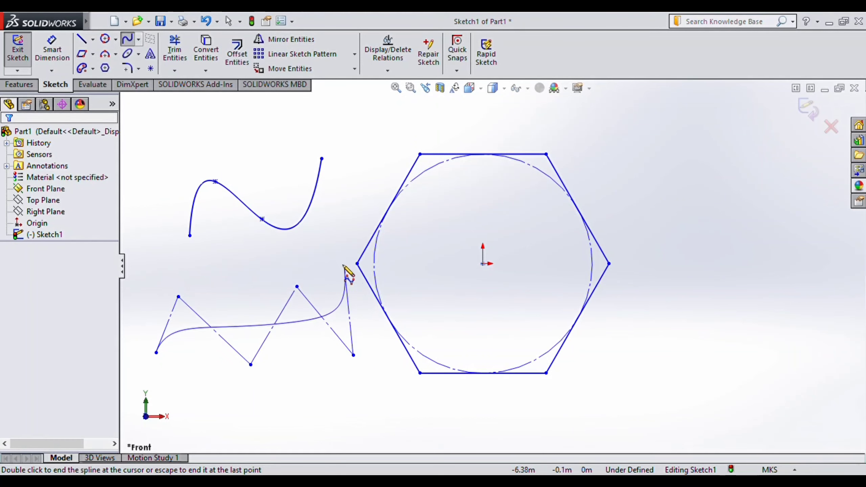
pyautogui.doubleClick(336, 245)
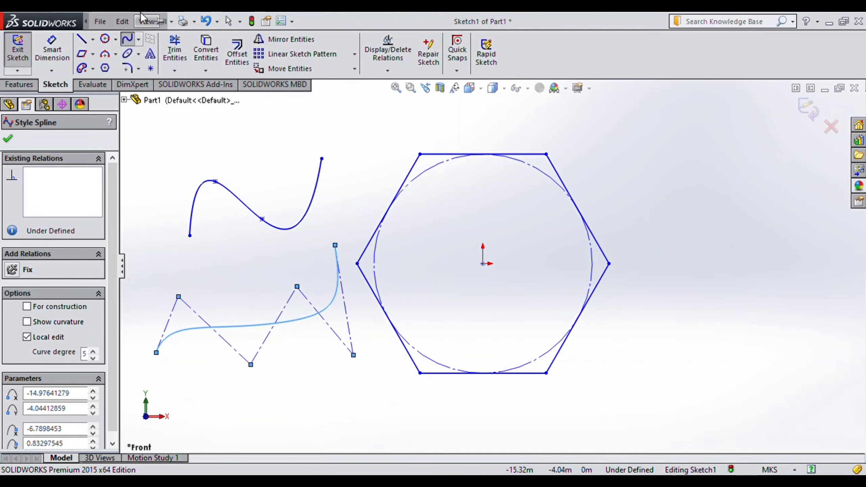
pyautogui.click(367, 156)
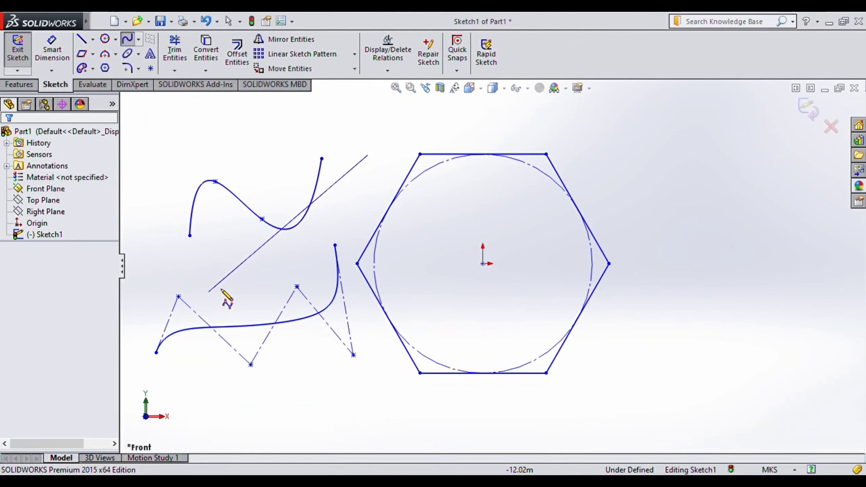
pyautogui.press('Escape')
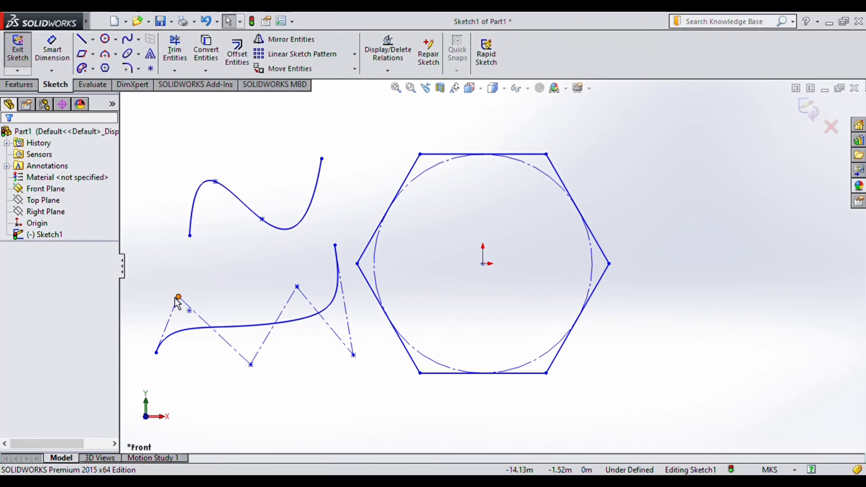
# Reshape the style spline by moving three control vertices outward and its upper end to about X -5.22 m, Y 4.29 m.
pyautogui.moveTo(177, 297); pyautogui.dragTo(135, 238)
pyautogui.moveTo(251, 365); pyautogui.dragTo(268, 403)
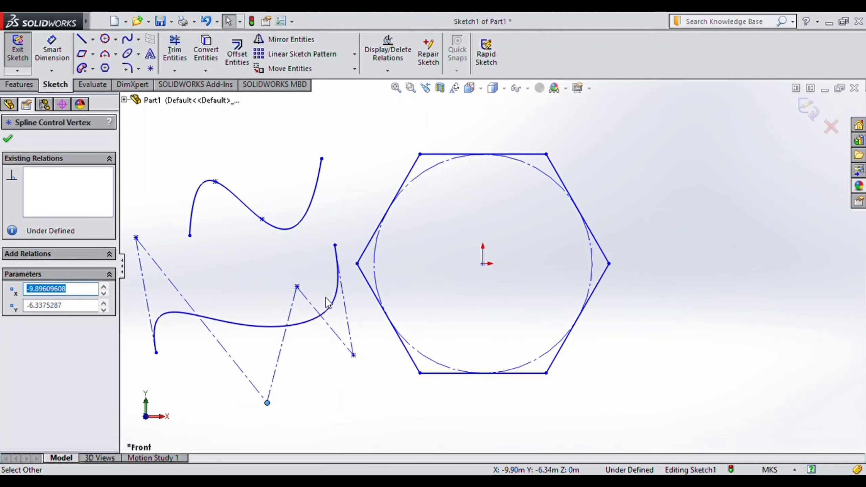
pyautogui.moveTo(297, 287); pyautogui.dragTo(258, 236)
pyautogui.moveTo(335, 247); pyautogui.dragTo(370, 172)
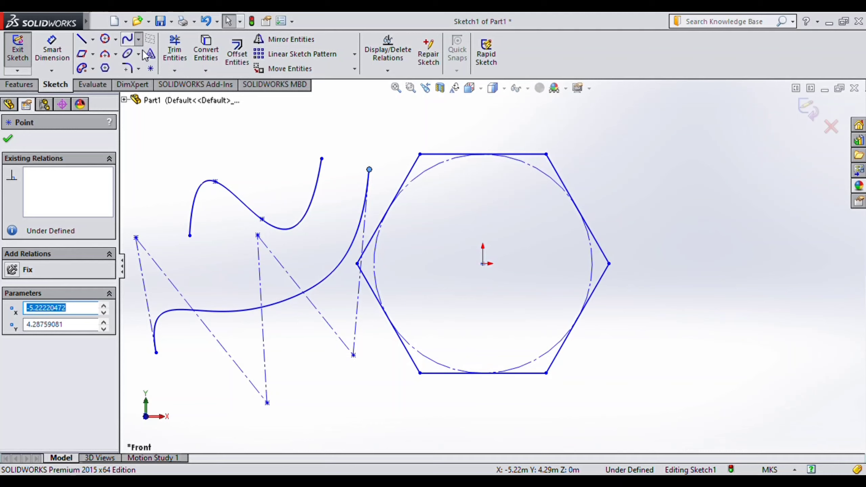
pyautogui.click(430, 130)
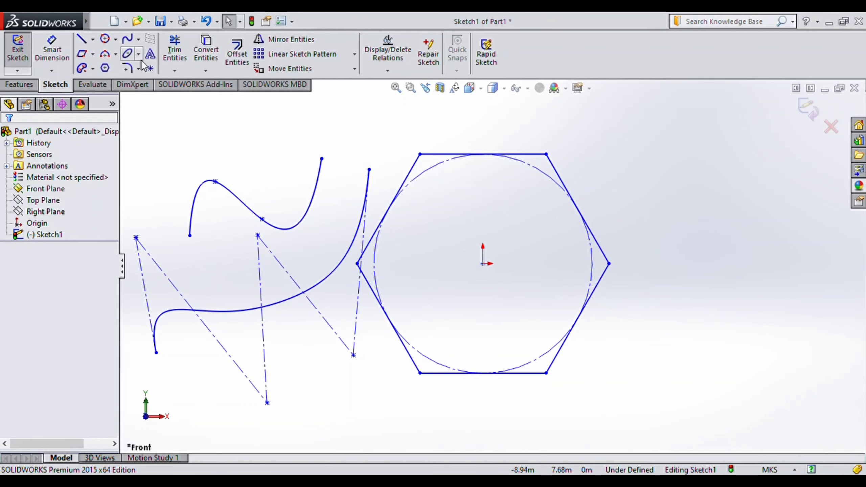
# Draw a steeply tilted ellipse right of the hexagon with a minor radius of about 1.1 m, and set its major radius to 5 m.
pyautogui.click(127, 53)
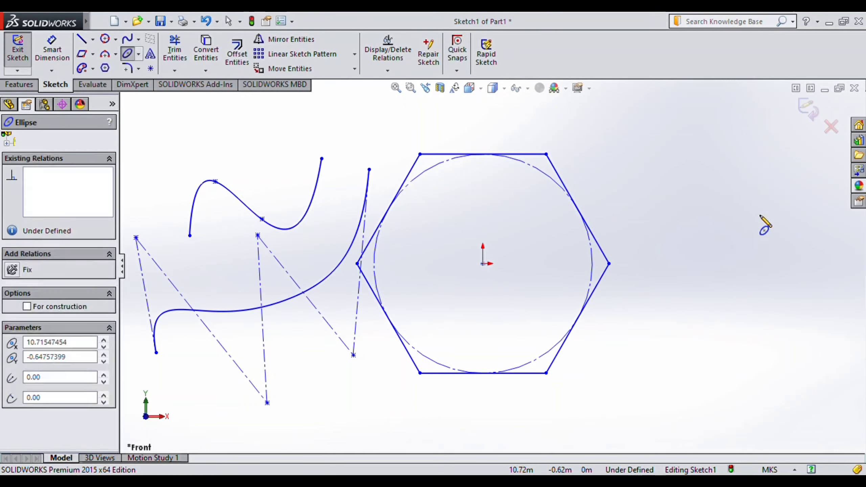
pyautogui.click(717, 277)
pyautogui.click(766, 188)
pyautogui.click(731, 303)
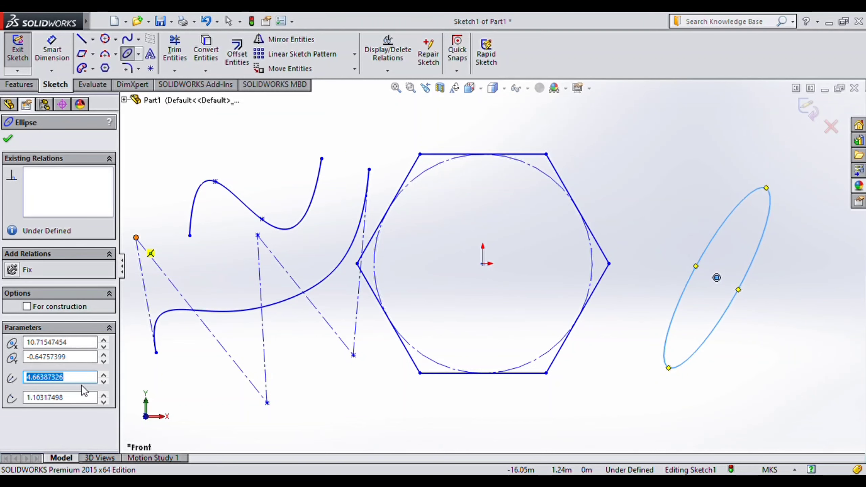
pyautogui.write('5')
pyautogui.press('Return')
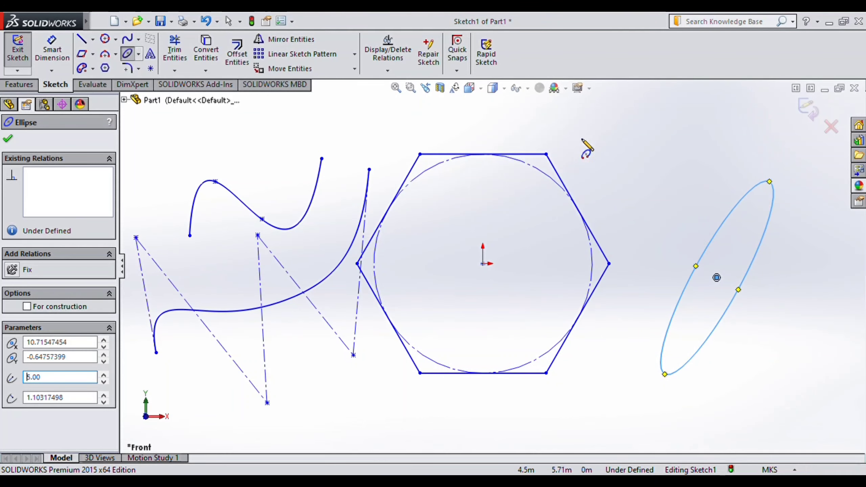
# Draw a partial ellipse above and right of the hexagon, with radii of about 4.22 m and 1.84 m, open at its lower left.
pyautogui.click(644, 158)
pyautogui.click(740, 122)
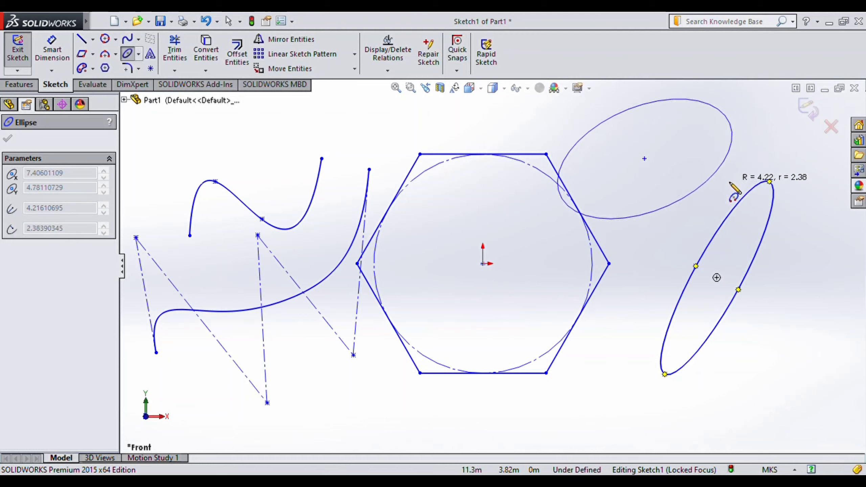
pyautogui.click(652, 201)
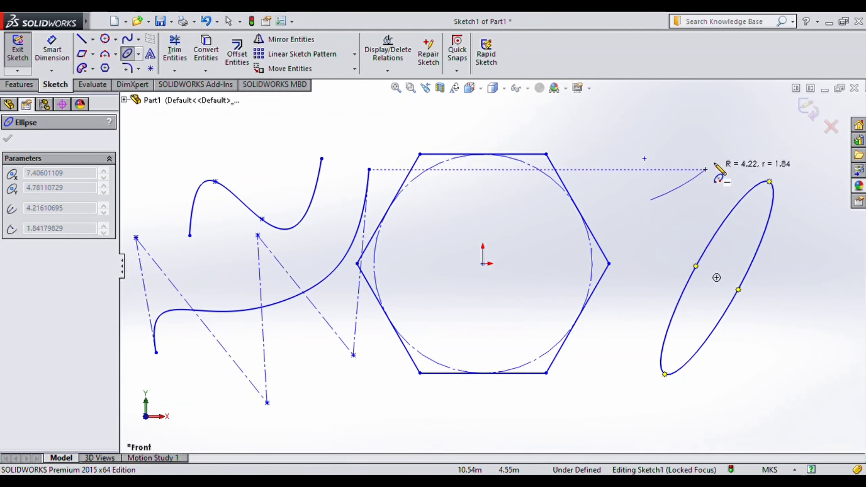
pyautogui.click(602, 160)
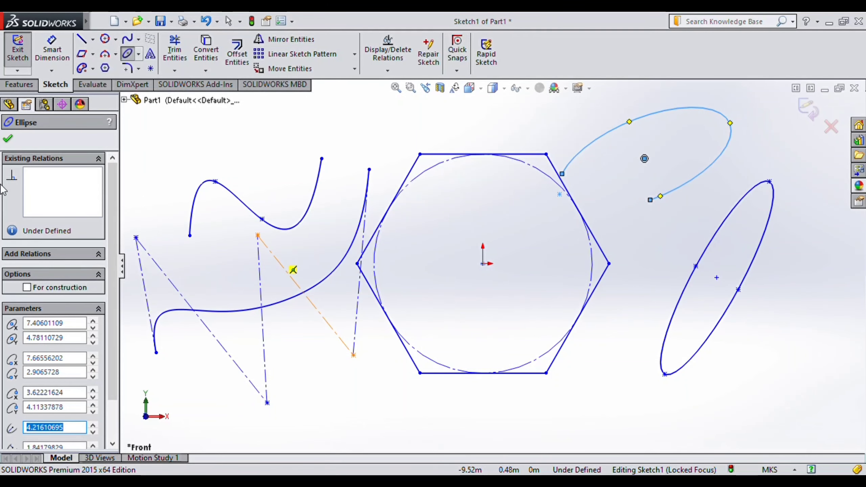
# Delete all sketch entities and draw a short parabola with focus about X -5.05 m, Y 2.02 m and apex about X -1.51 m, Y -3.17 m.
pyautogui.press('Escape')
pyautogui.hotkey('ctrl', 'a')
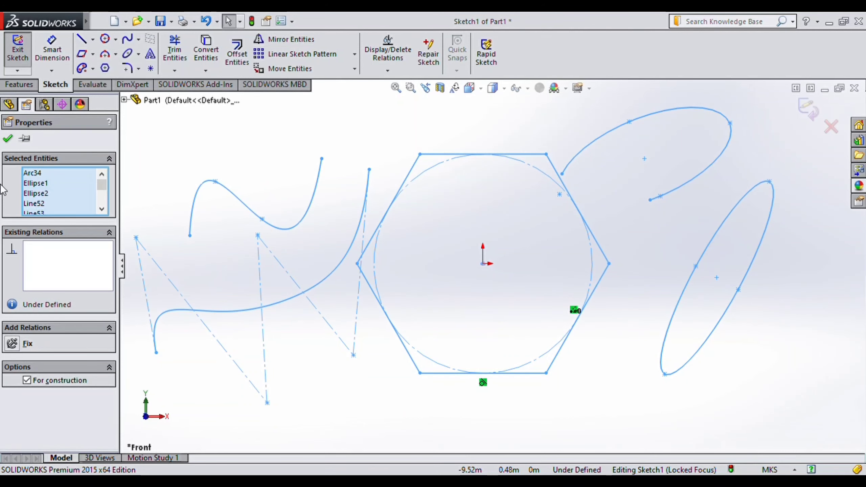
pyautogui.press('Delete')
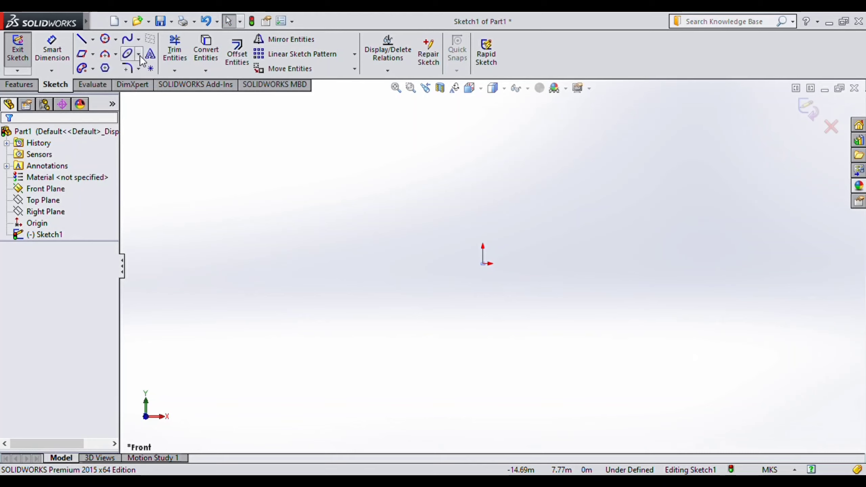
pyautogui.click(127, 54)
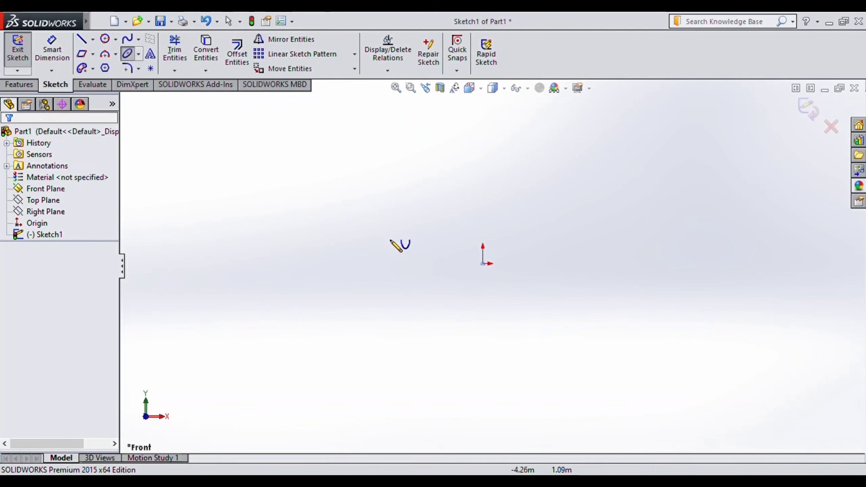
pyautogui.click(373, 219)
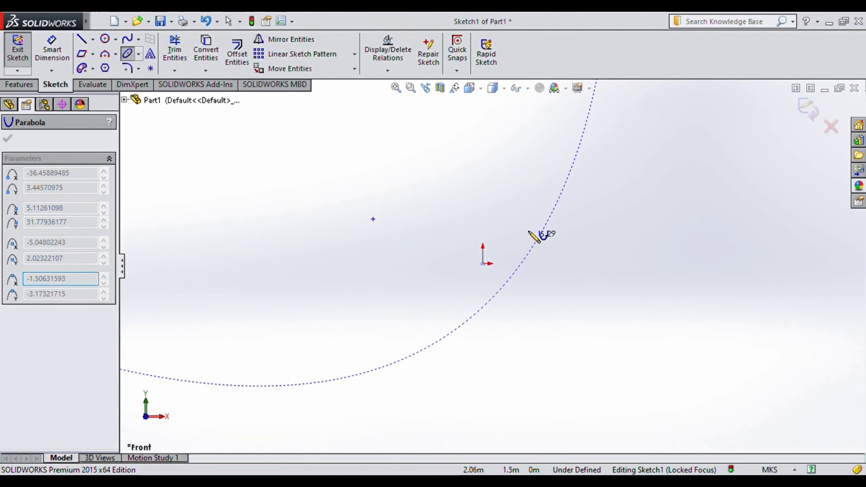
pyautogui.click(569, 170)
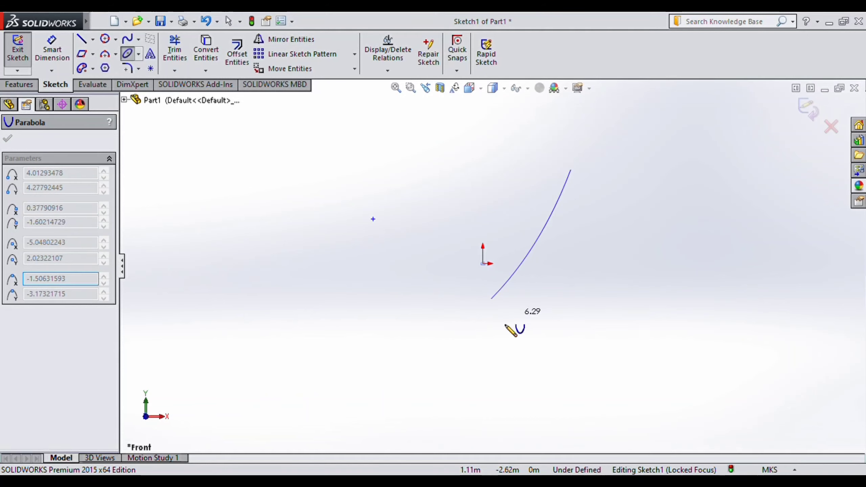
pyautogui.click(390, 331)
# Draw a large parabola with focus about X 22.9 m, Y 6.6 m and apex about X 31.9 m, Y -4.4 m, spanning around the short one.
pyautogui.scroll(-2, 627, 273)
pyautogui.scroll(8, 627, 276)
pyautogui.click(607, 224)
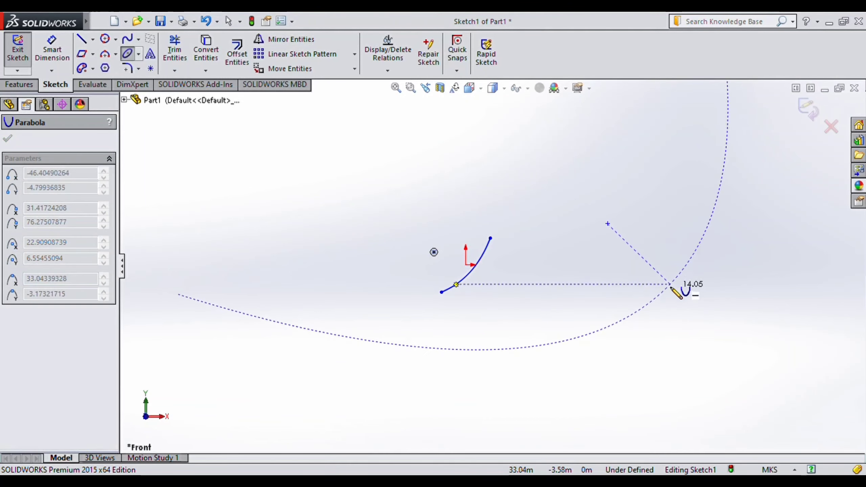
pyautogui.click(669, 287)
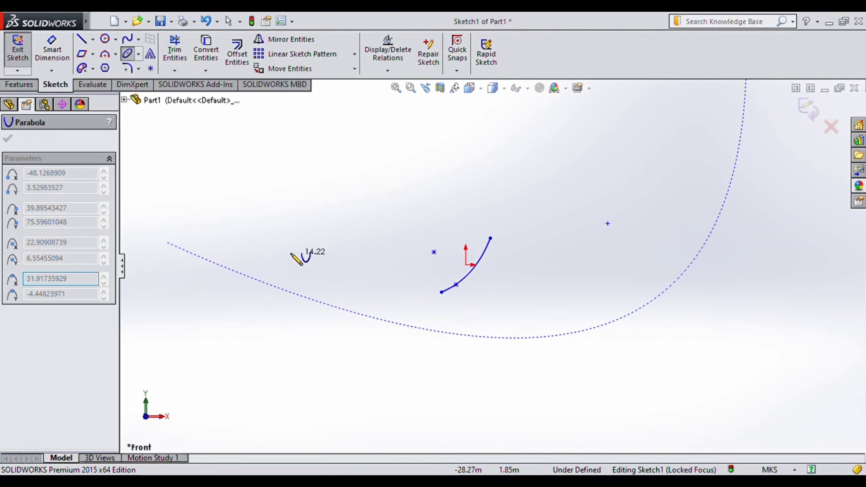
pyautogui.click(170, 244)
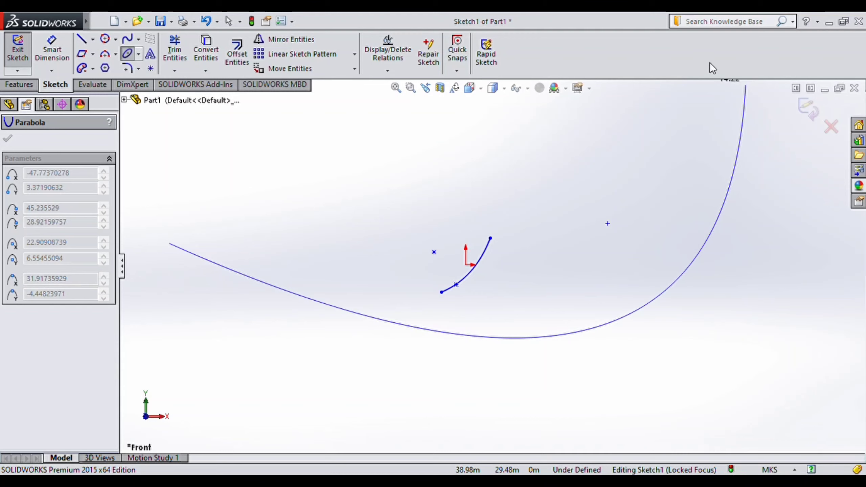
pyautogui.press('z')
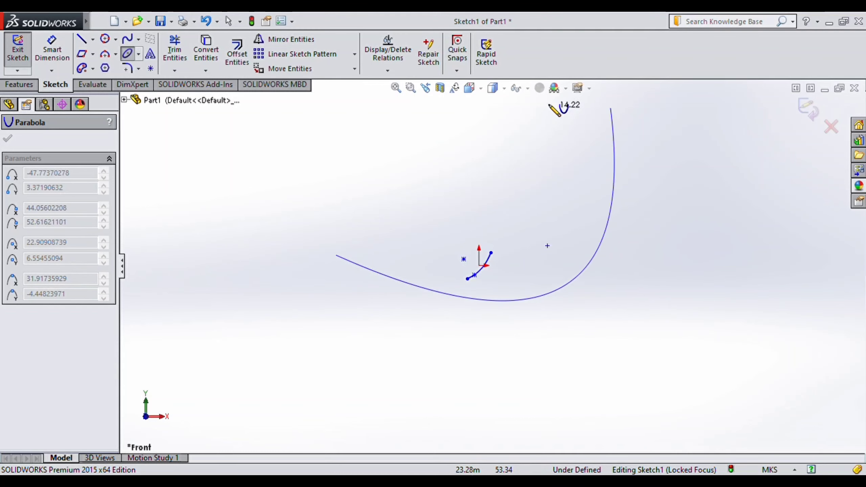
pyautogui.click(555, 108)
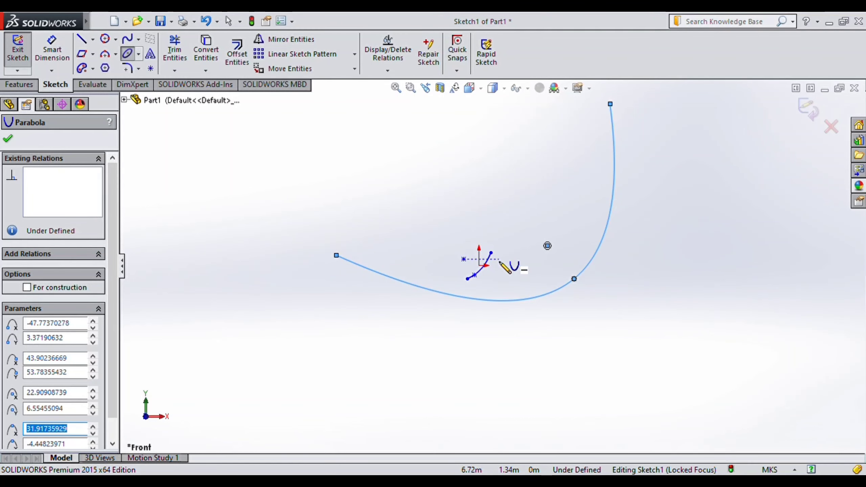
pyautogui.press('Escape')
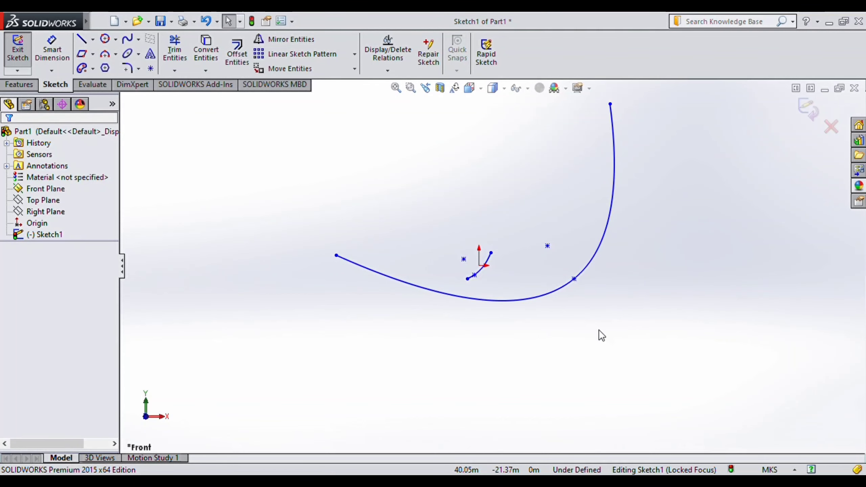
# Delete all sketch entities and draw a conic above and left of the origin, pointing to the upper left.
pyautogui.hotkey('ctrl', 'a')
pyautogui.press('Delete')
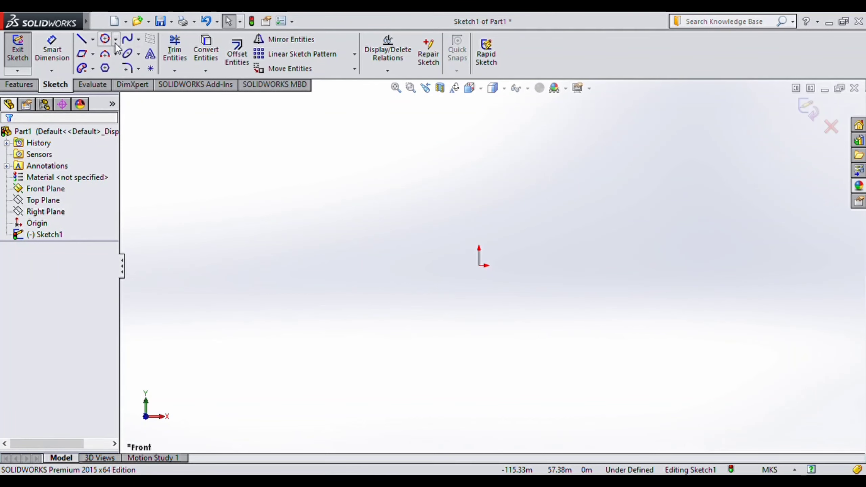
pyautogui.click(129, 54)
pyautogui.click(166, 107)
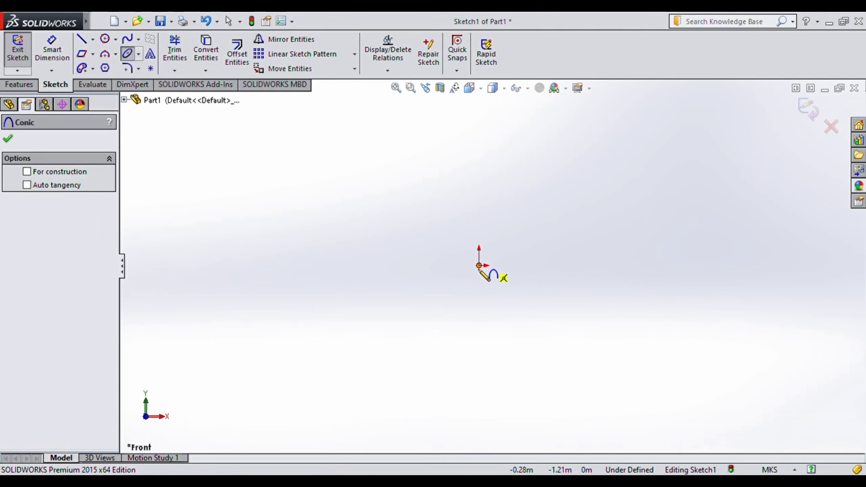
pyautogui.click(357, 265)
pyautogui.click(439, 150)
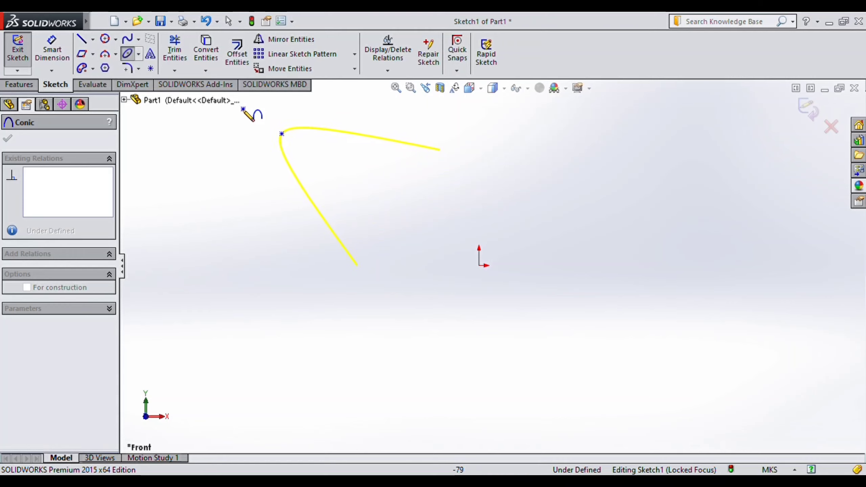
pyautogui.click(252, 123)
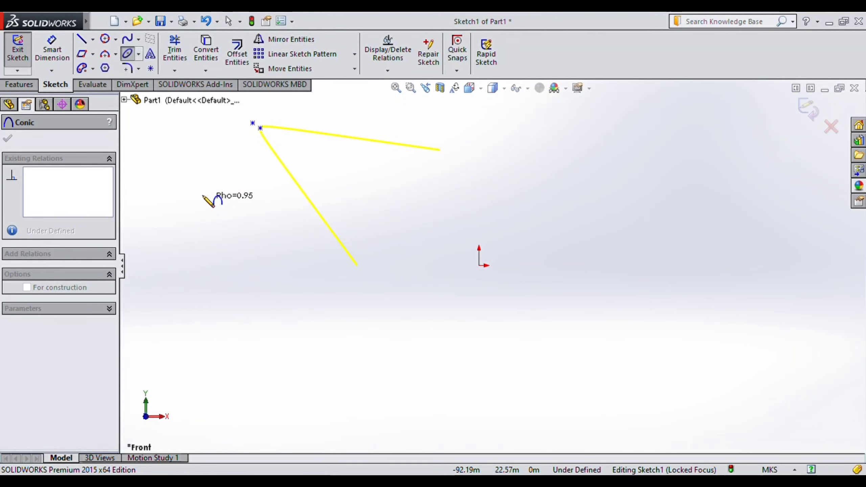
pyautogui.click(251, 192)
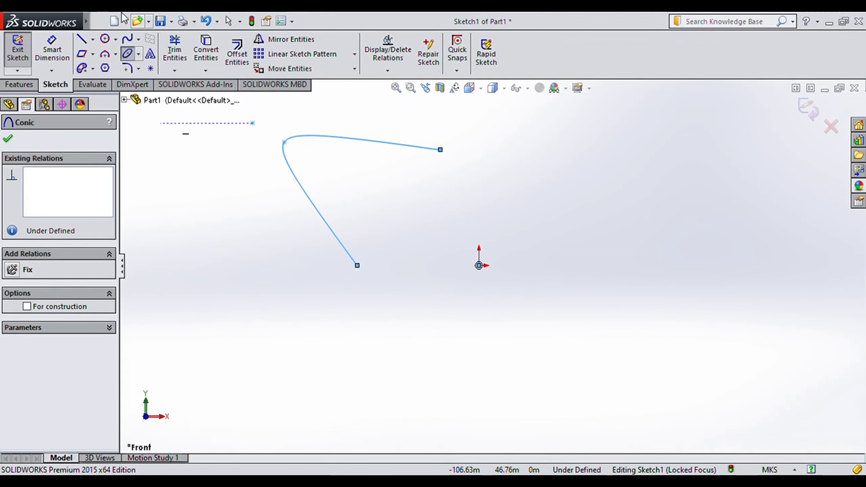
# Delete the conic and draw a slightly slanted parallelogram around the origin, about 53.5 m by 38.6 m.
pyautogui.press('Escape')
pyautogui.hotkey('ctrl', 'a')
pyautogui.press('Delete')
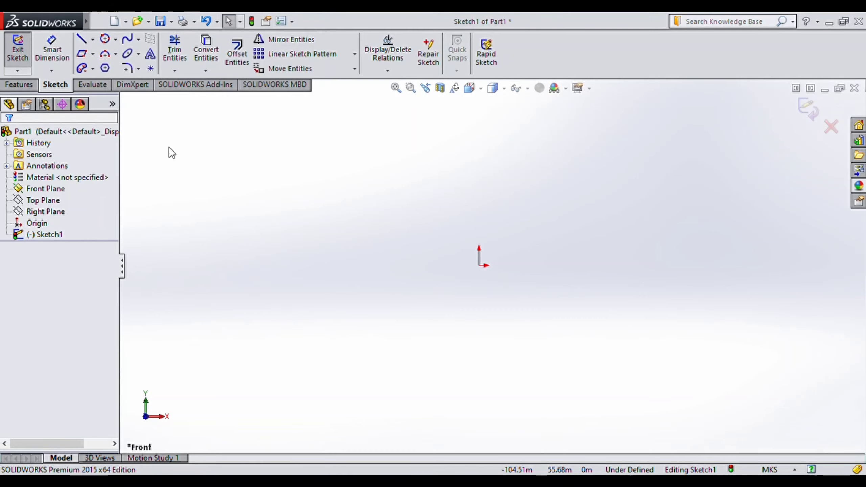
pyautogui.click(83, 54)
pyautogui.click(405, 200)
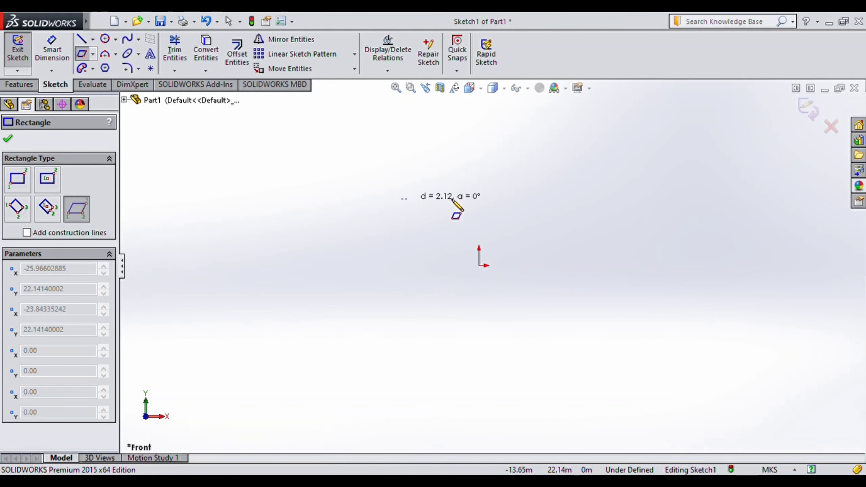
pyautogui.click(561, 204)
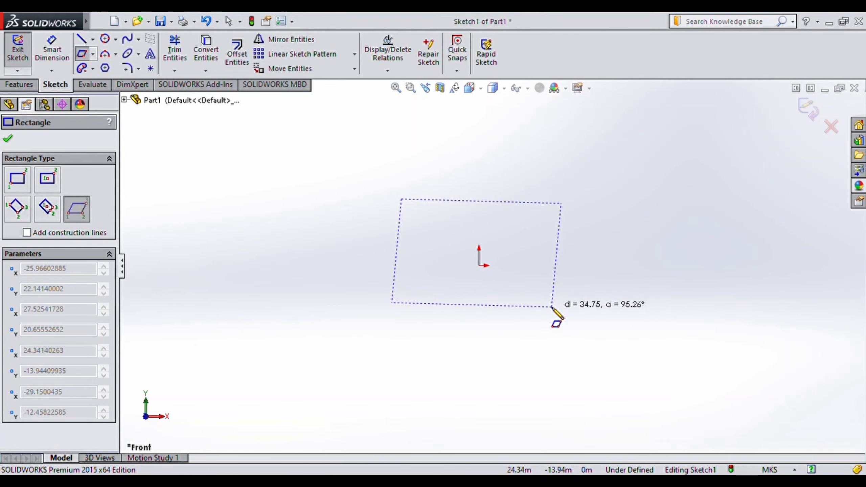
pyautogui.click(549, 318)
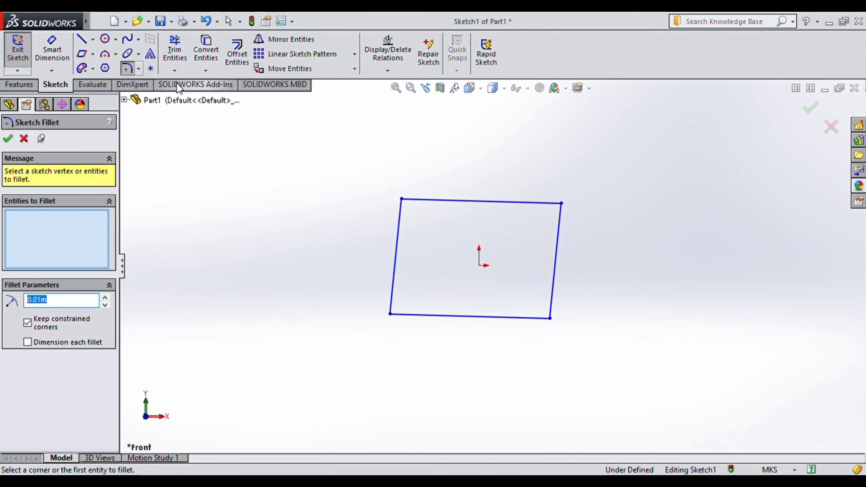
# Start a sketch fillet on the parallelogram's upper-right corner and preview it with a 0.40 m radius.
pyautogui.click(534, 203)
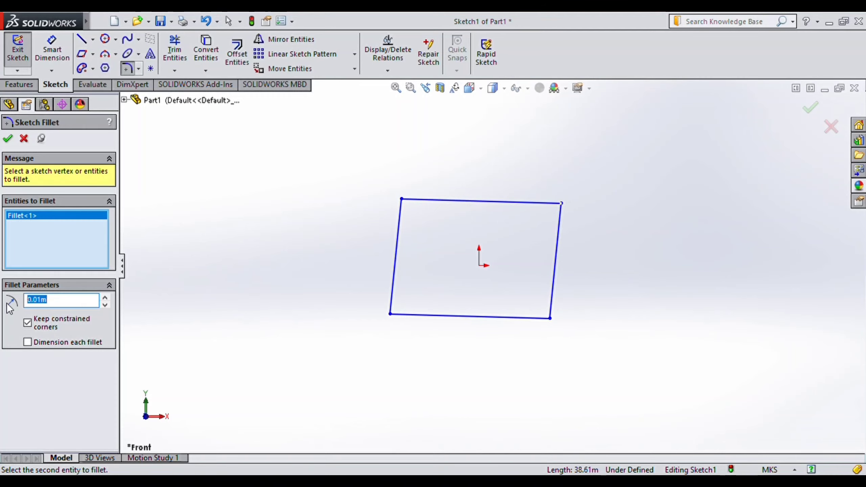
pyautogui.press('Return')
pyautogui.scroll(6, 578, 242)
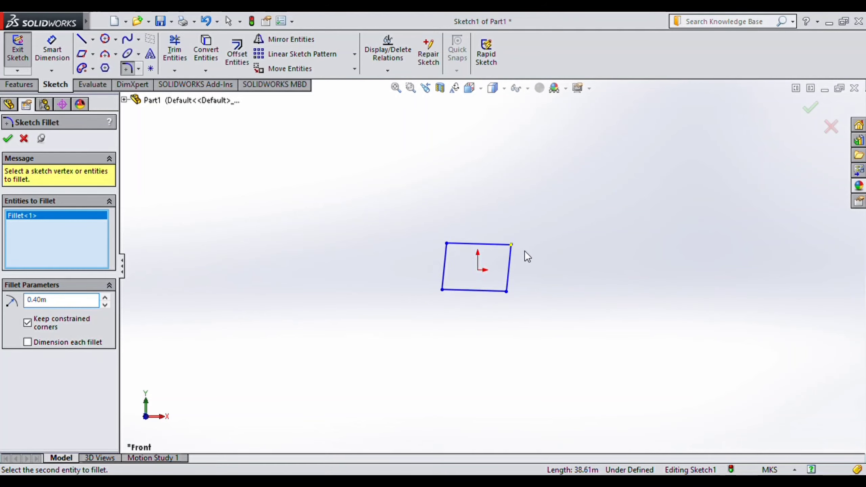
pyautogui.scroll(-8, 526, 256)
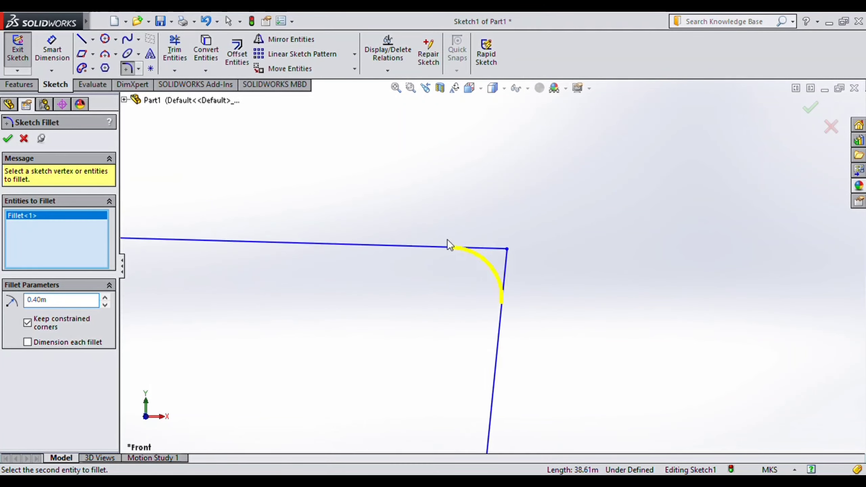
pyautogui.scroll(-3, 450, 245)
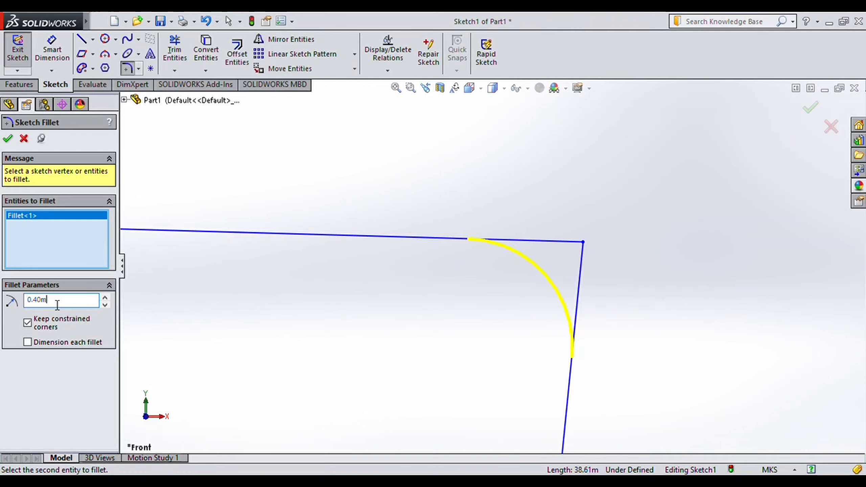
# Try fillet radii of 2 m and 5 m on the upper-right corner, comparing each preview.
pyautogui.write('2.')
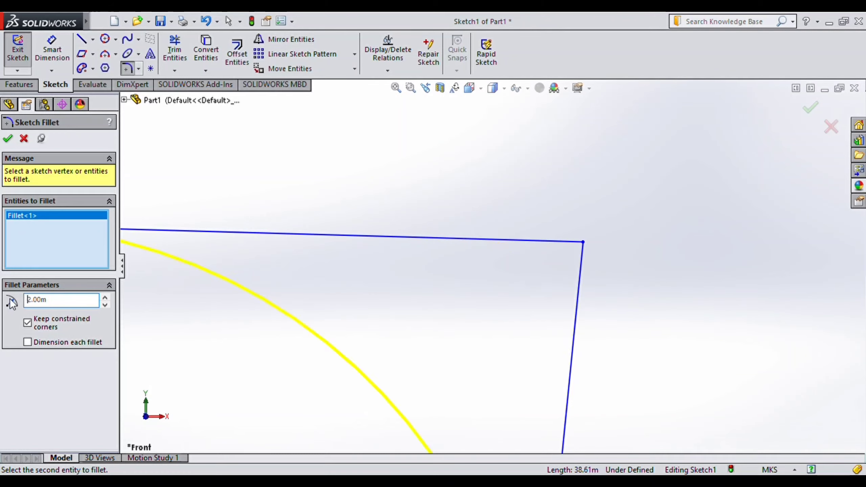
pyautogui.scroll(10, 534, 184)
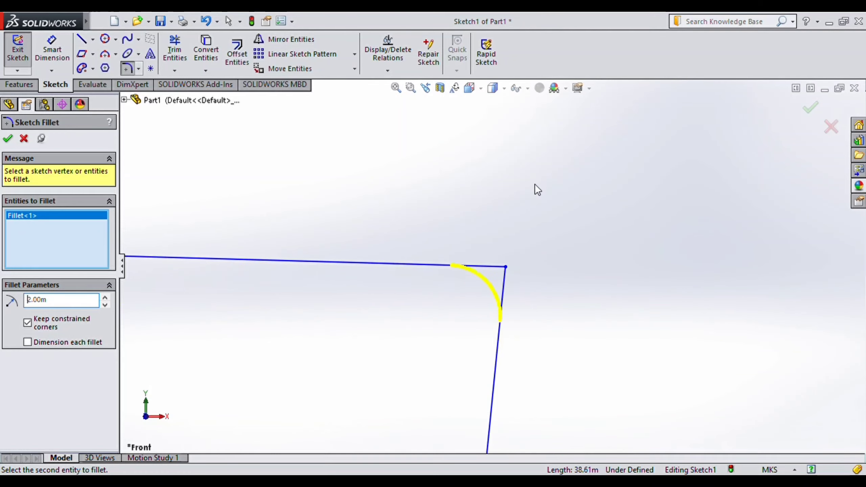
pyautogui.scroll(-10, 514, 266)
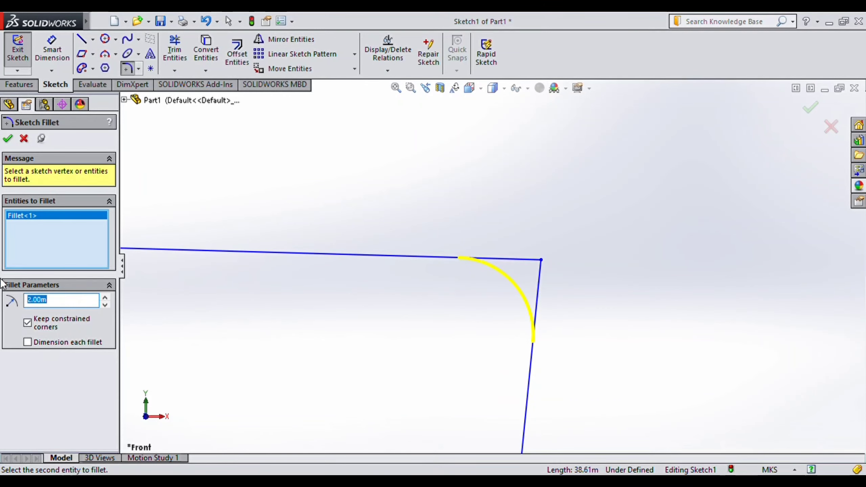
pyautogui.write('5')
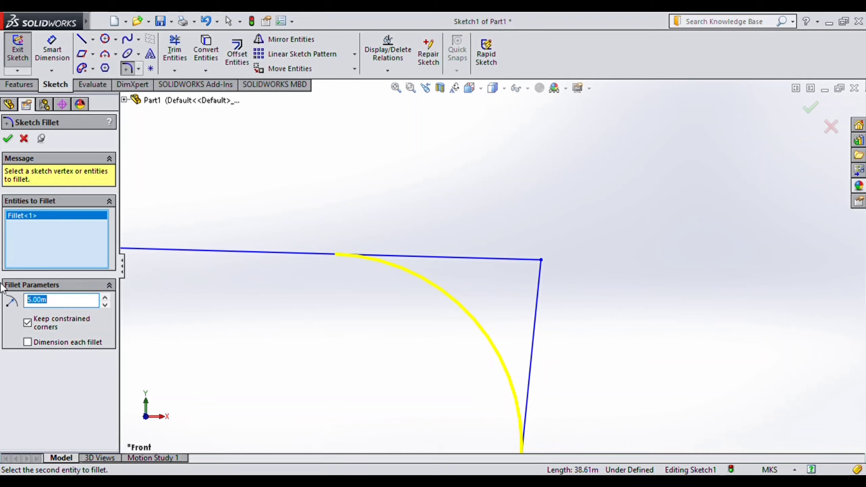
# Set the upper-right corner's fillet radius to 10 m and apply the fillet.
pyautogui.write('10')
pyautogui.scroll(12, 670, 117)
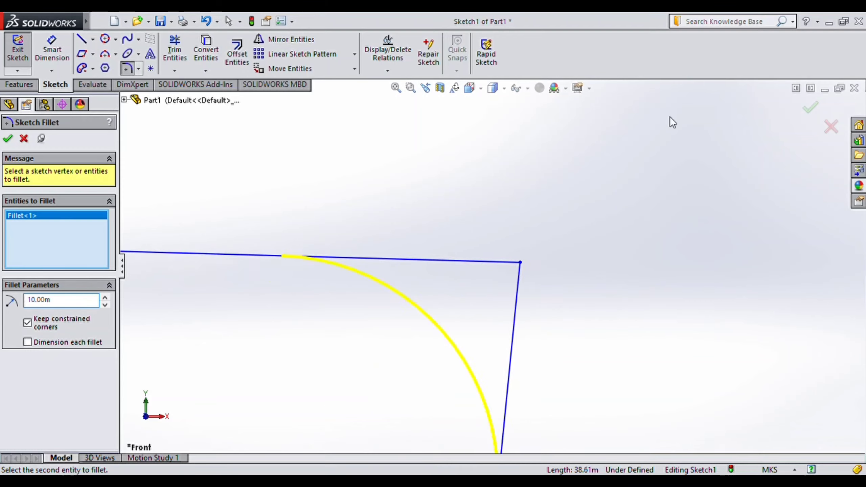
pyautogui.scroll(-3, 595, 201)
pyautogui.moveTo(398, 335)
pyautogui.mouseDown(button='middle')
pyautogui.moveTo(518, 300)
pyautogui.moveTo(539, 257)
pyautogui.mouseUp(button='middle')
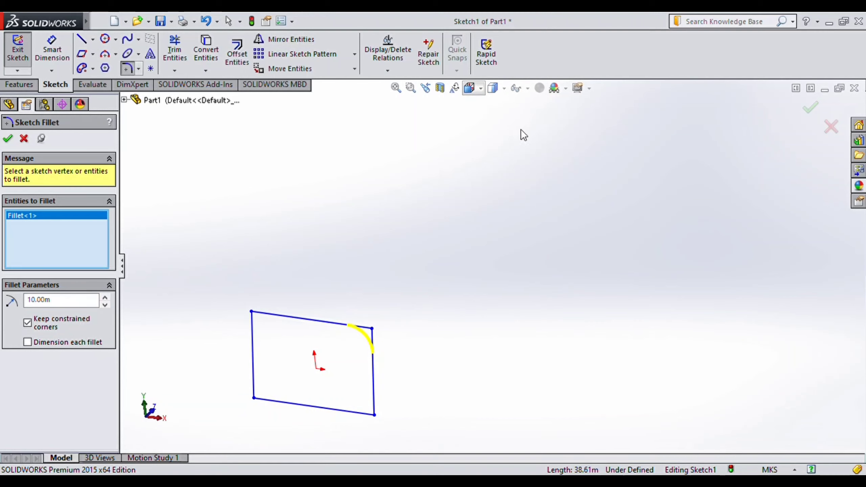
pyautogui.hotkey('ctrl', '1')
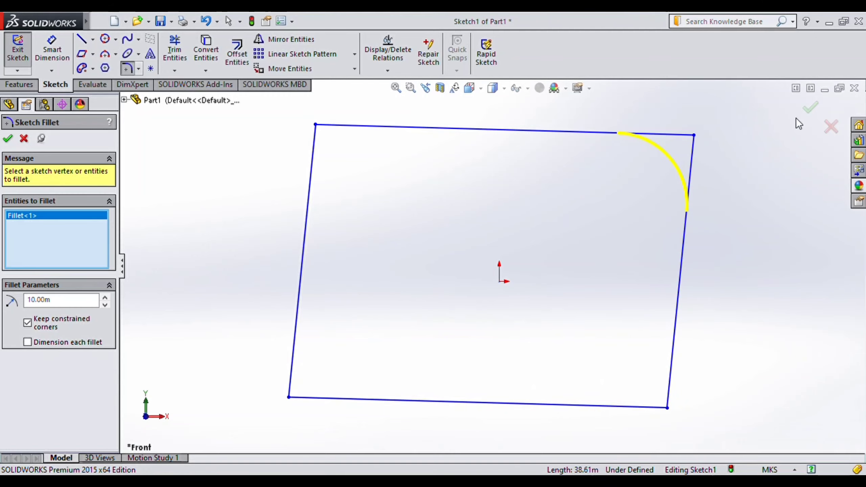
pyautogui.click(811, 107)
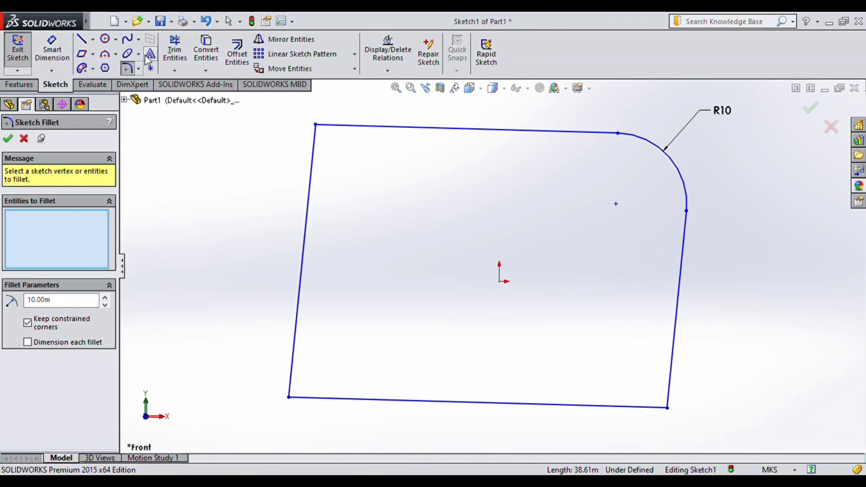
# Chamfer the parallelogram's lower-left corner with an equal distance of 10 m on both edges.
pyautogui.click(159, 98)
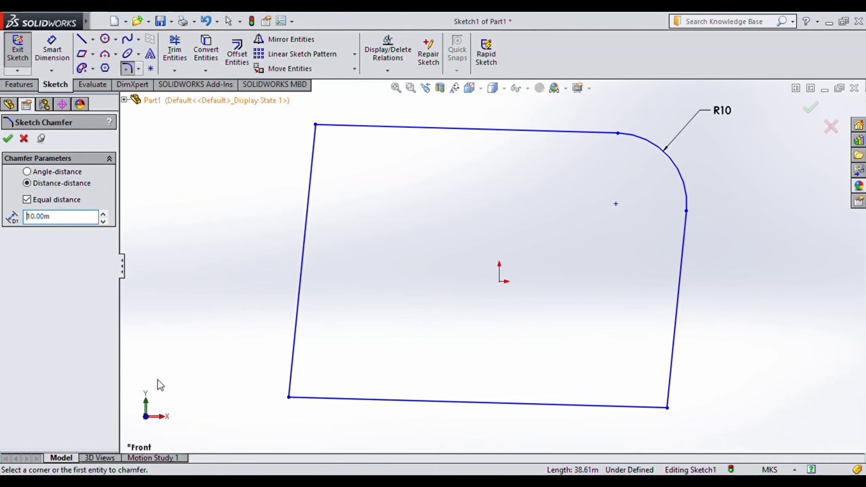
pyautogui.click(337, 400)
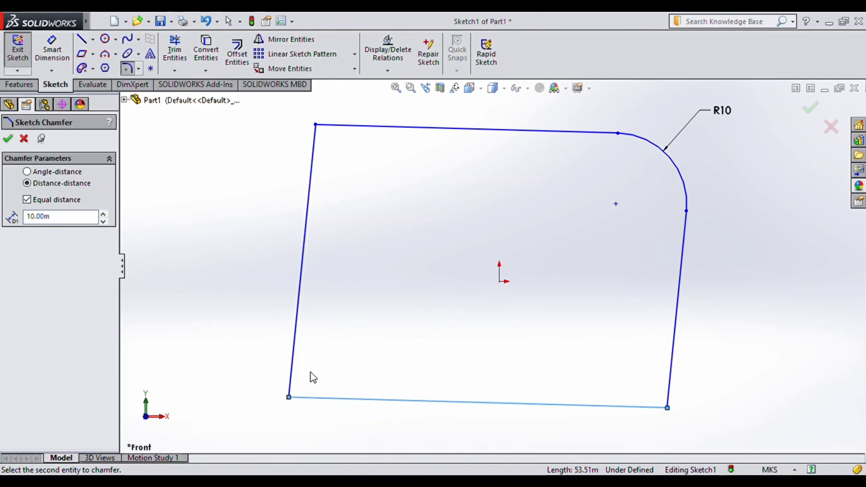
pyautogui.click(296, 352)
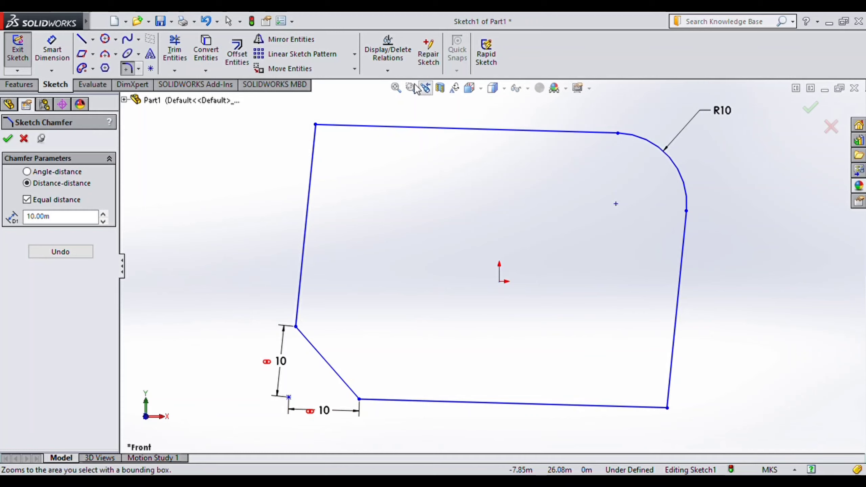
# Start a sketch text reading "Fillet" that follows the parallelogram's upper edge, and select its wording for formatting.
pyautogui.click(150, 53)
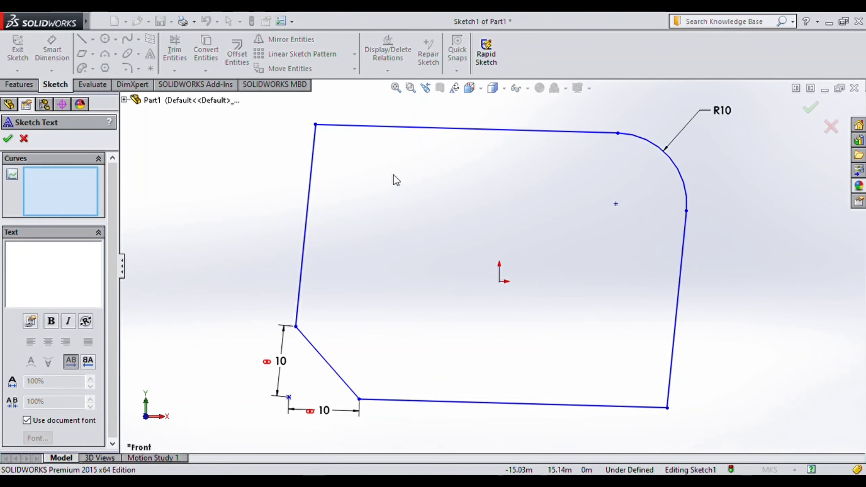
pyautogui.click(69, 263)
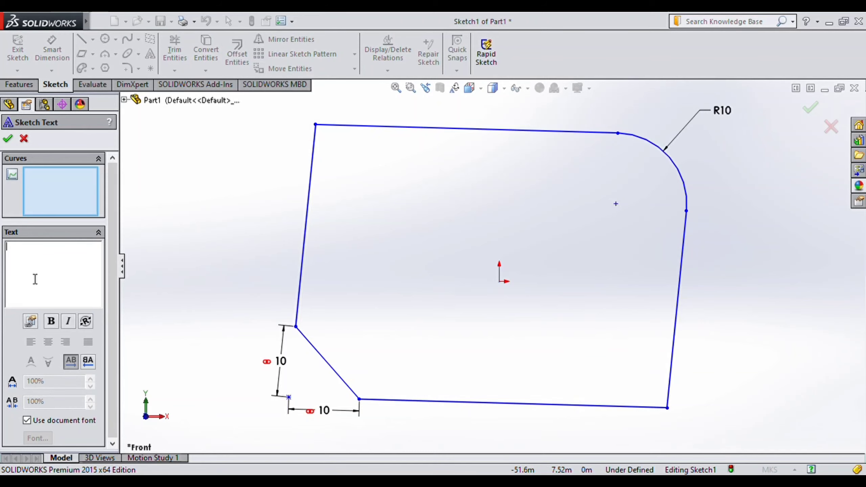
pyautogui.write('illet')
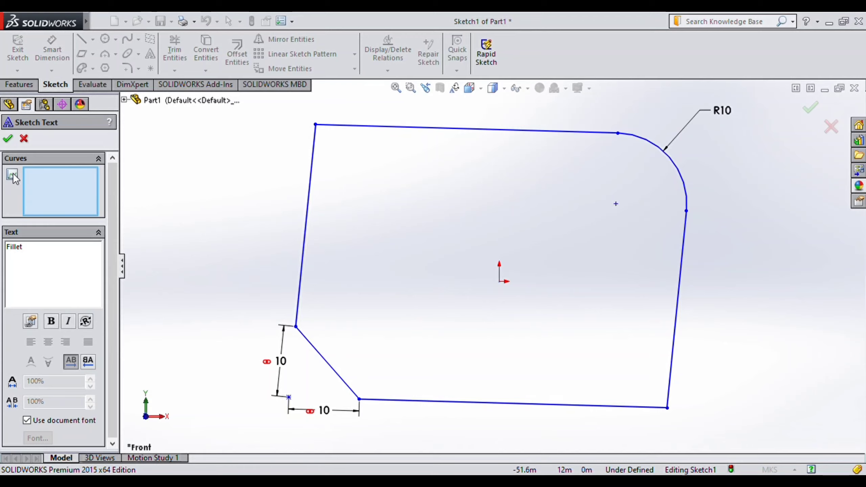
pyautogui.click(465, 130)
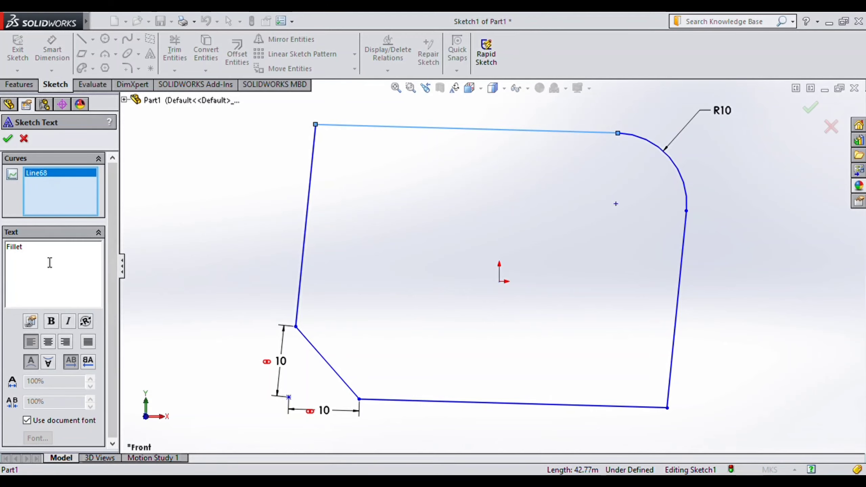
pyautogui.moveTo(47, 255); pyautogui.dragTo(6, 244)
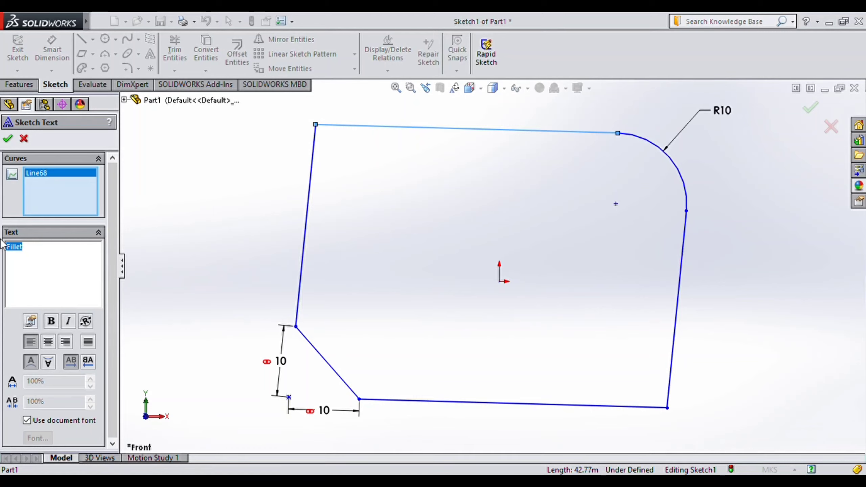